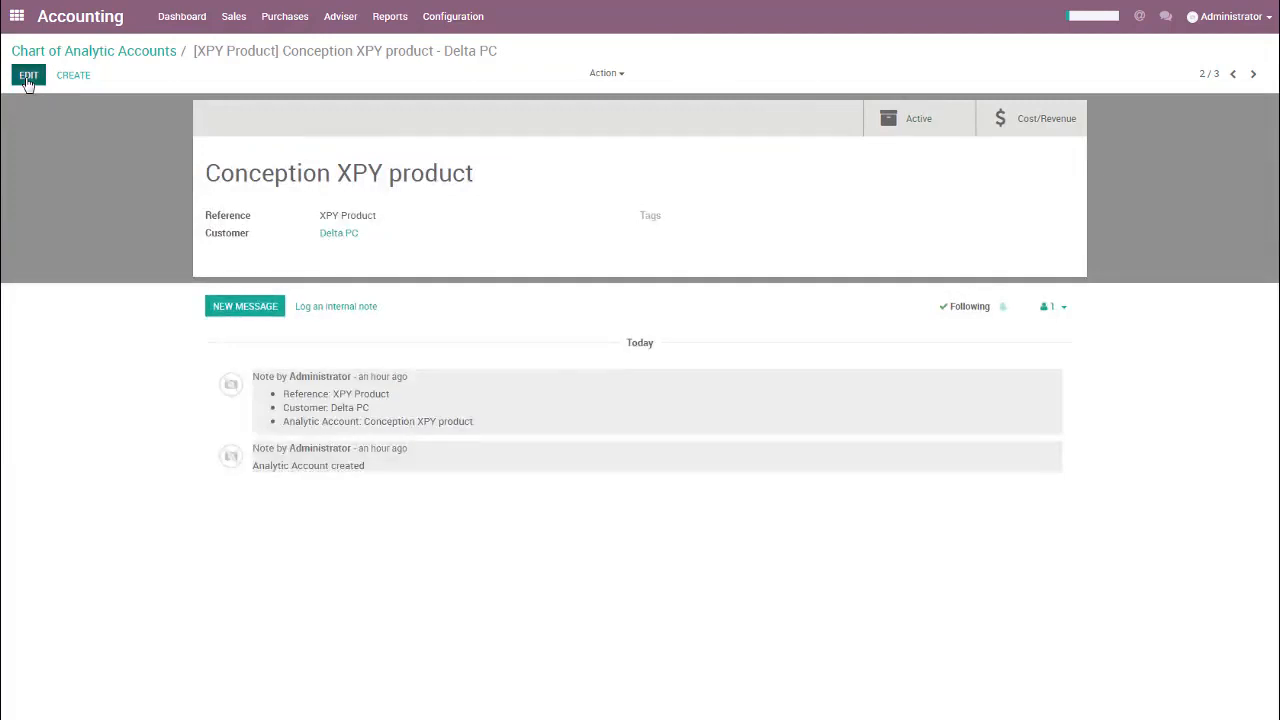
# Step: Reload the Conception XPY product analytic account in developer mode by adding ?debug to the web address
pyautogui.click(29, 75)
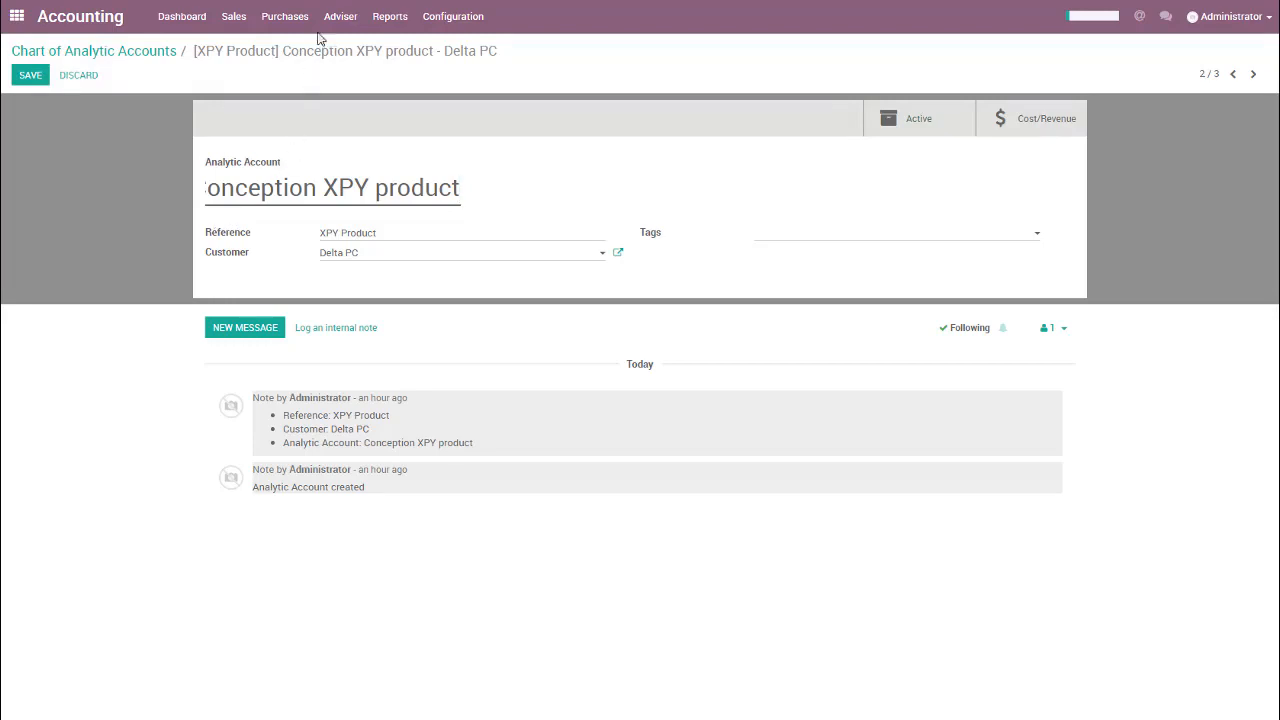
pyautogui.click(335, 1)
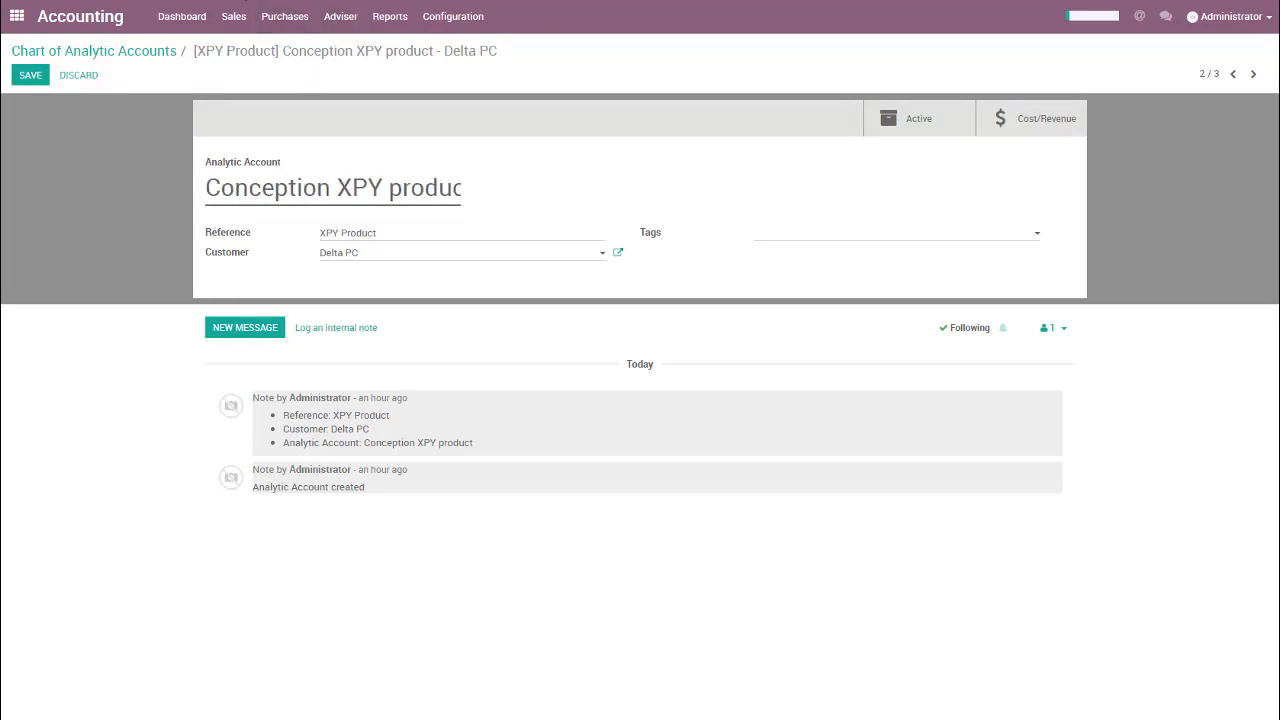
pyautogui.write('?debug#id=2&view_type=form&model=account.analytic.account&action=99&menu_id=86')
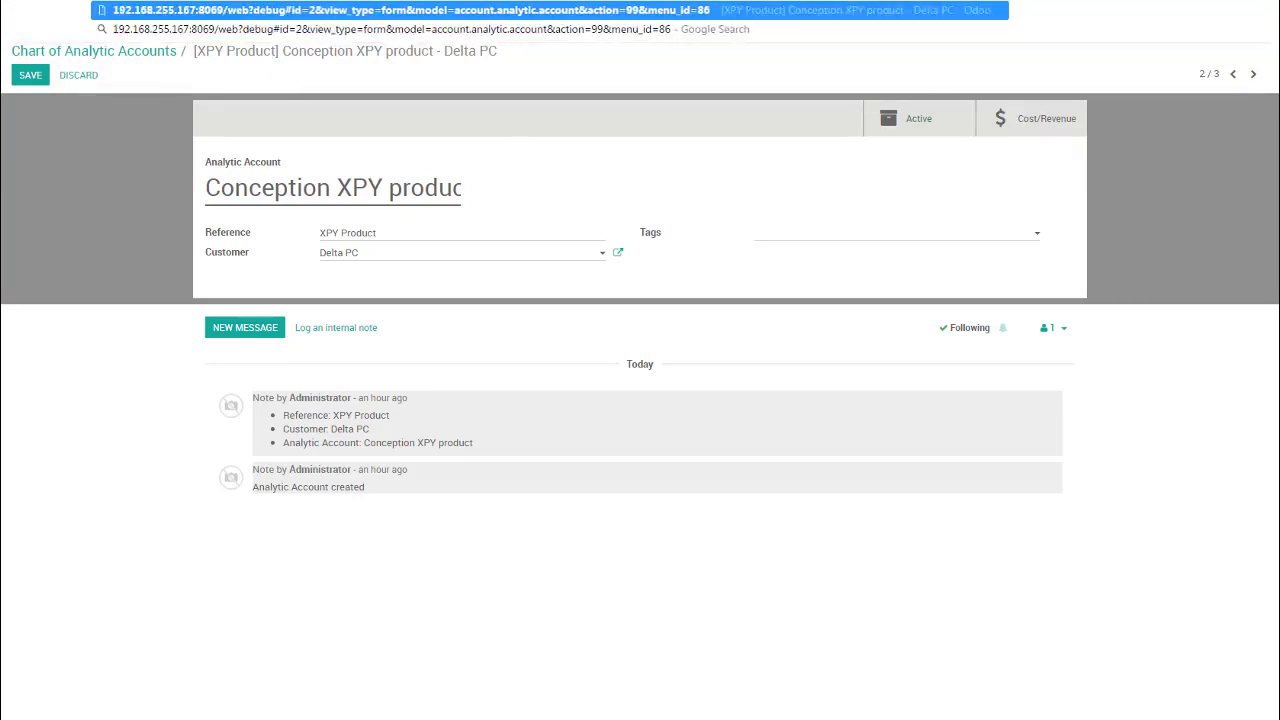
pyautogui.press('Return')
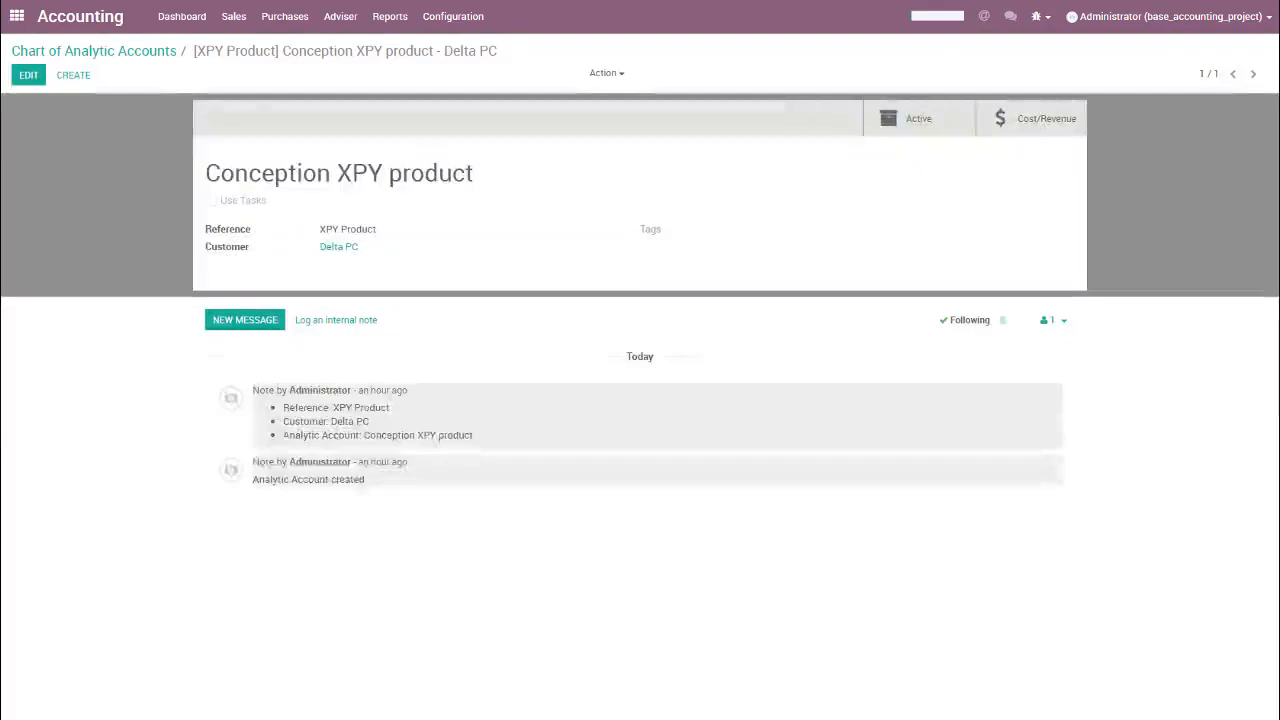
# Step: Enable Use Tasks on the Conception XPY product analytic account and save it
pyautogui.click(30, 75)
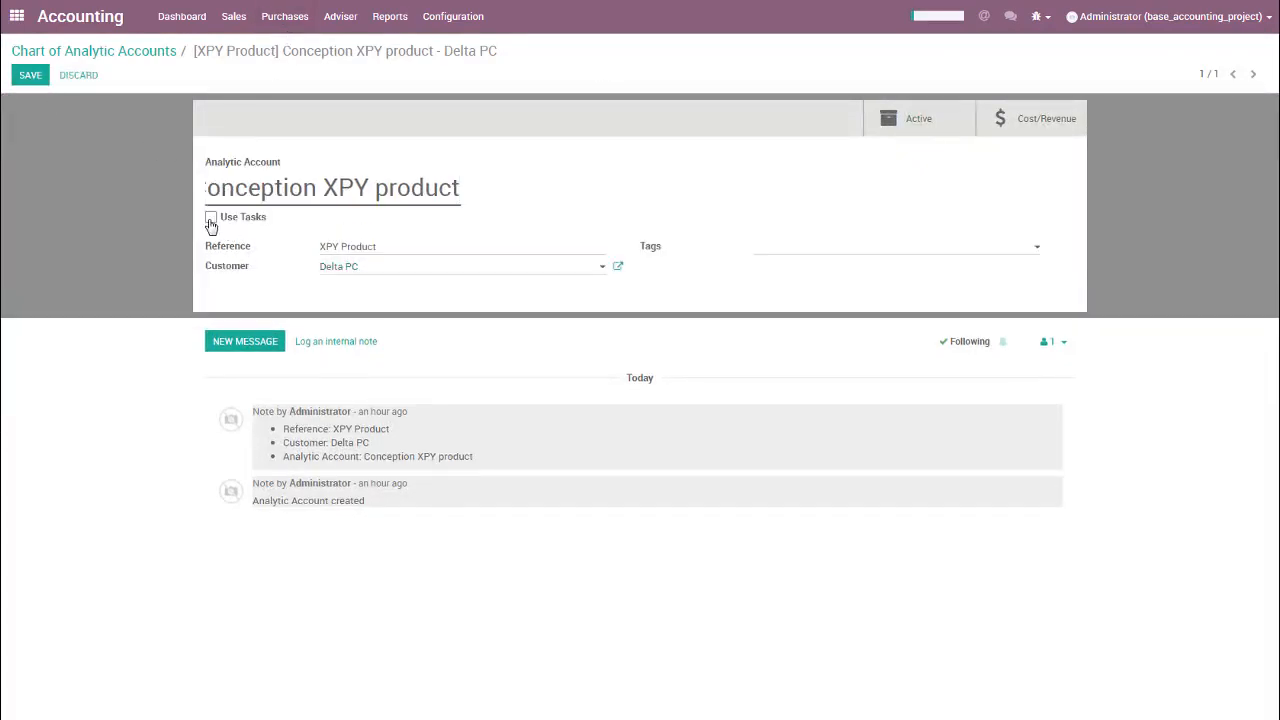
pyautogui.click(211, 217)
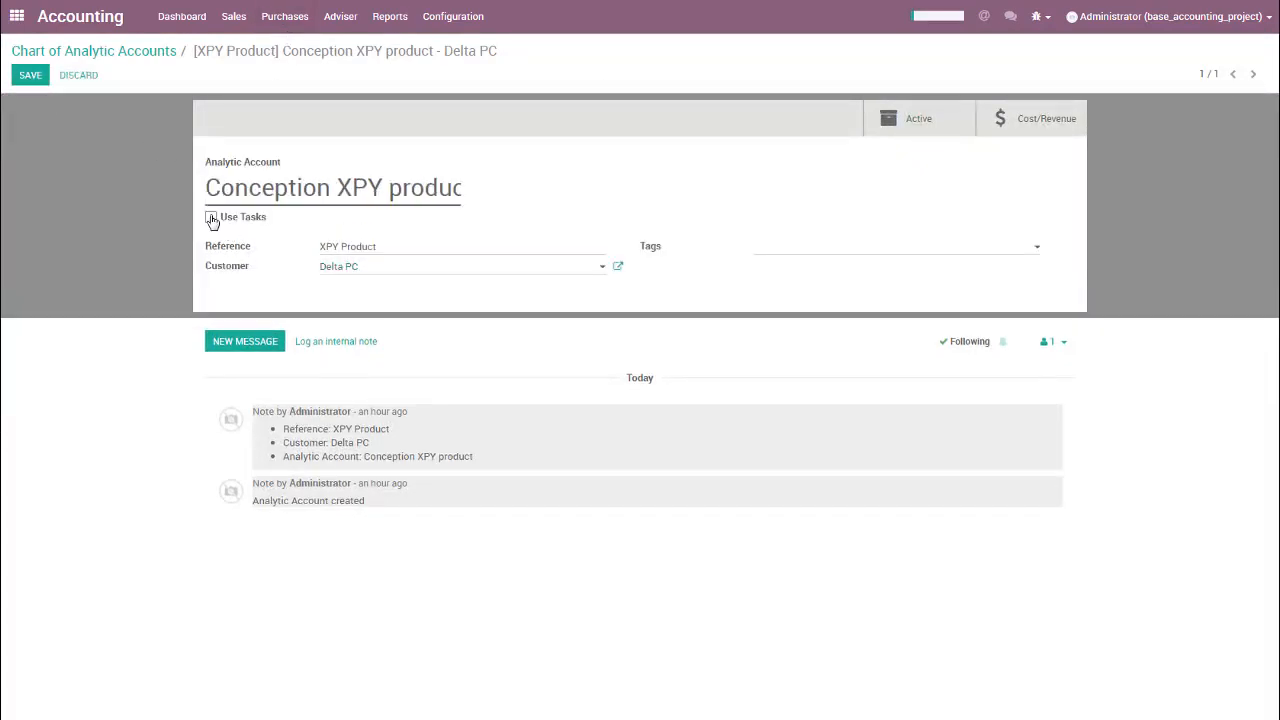
pyautogui.click(211, 217)
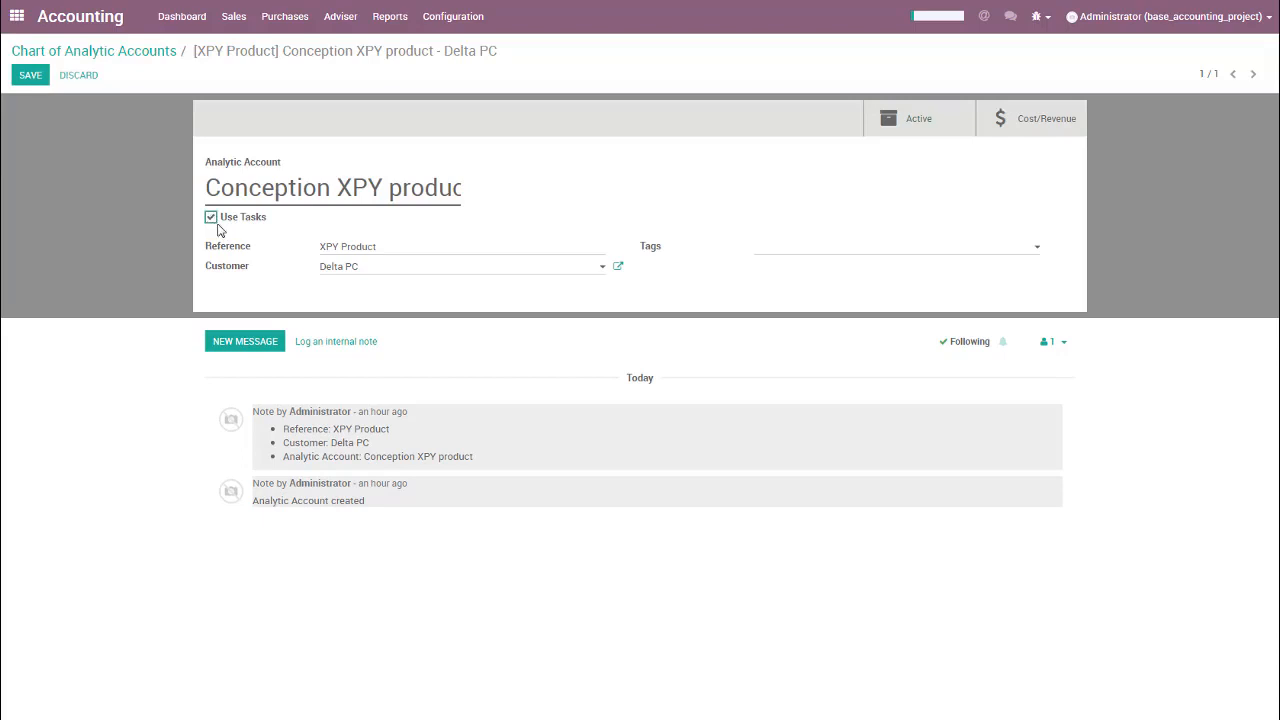
pyautogui.click(28, 77)
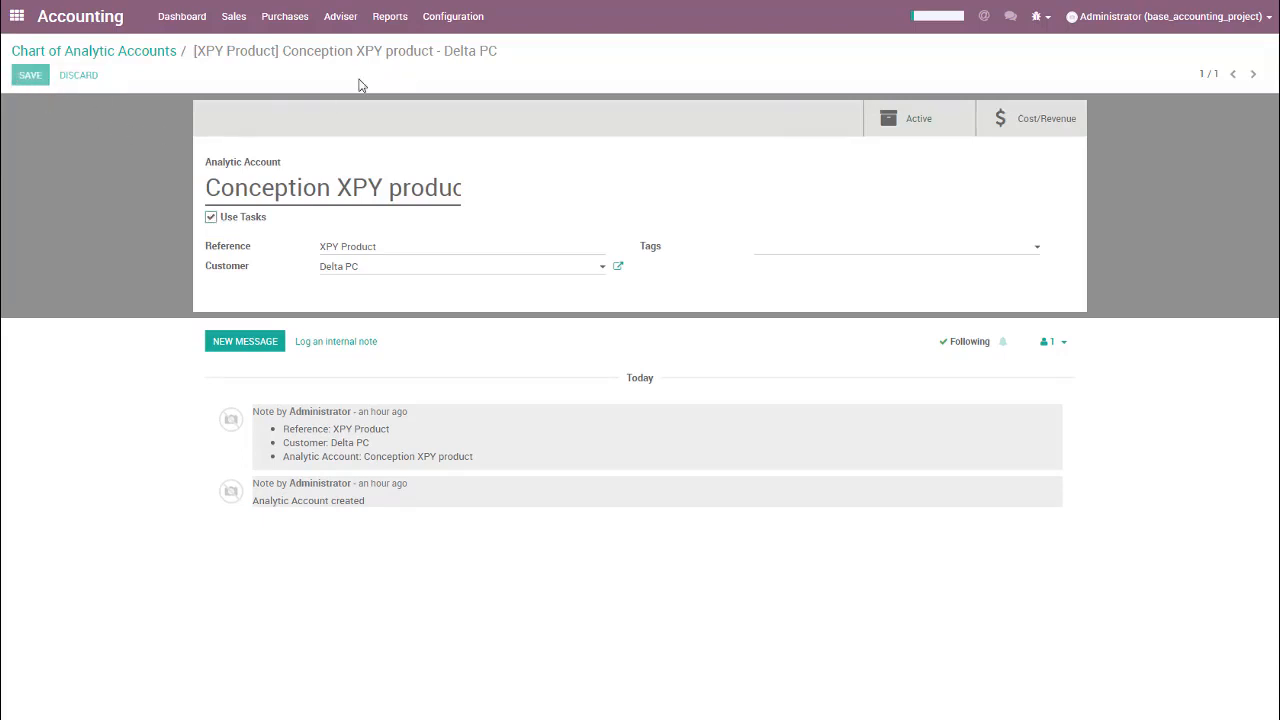
# Step: Switch to the Project app and create a project named Conception XPZ product
pyautogui.click(17, 16)
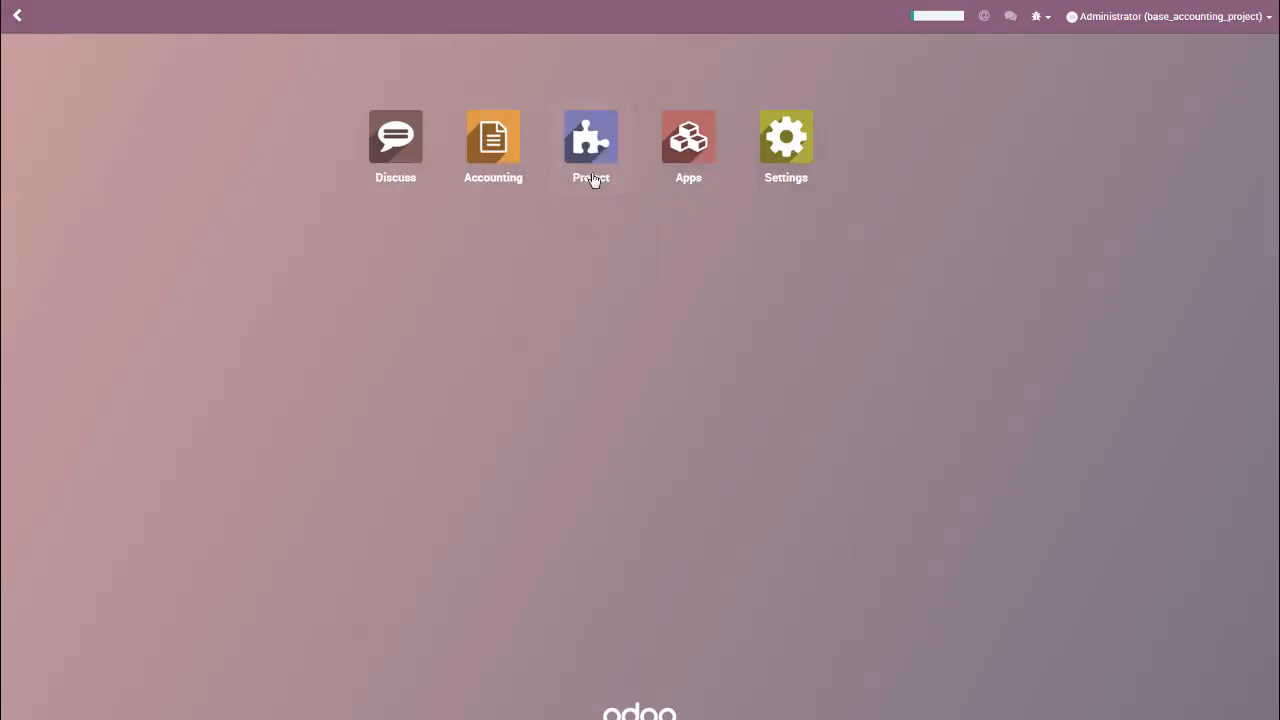
pyautogui.click(591, 150)
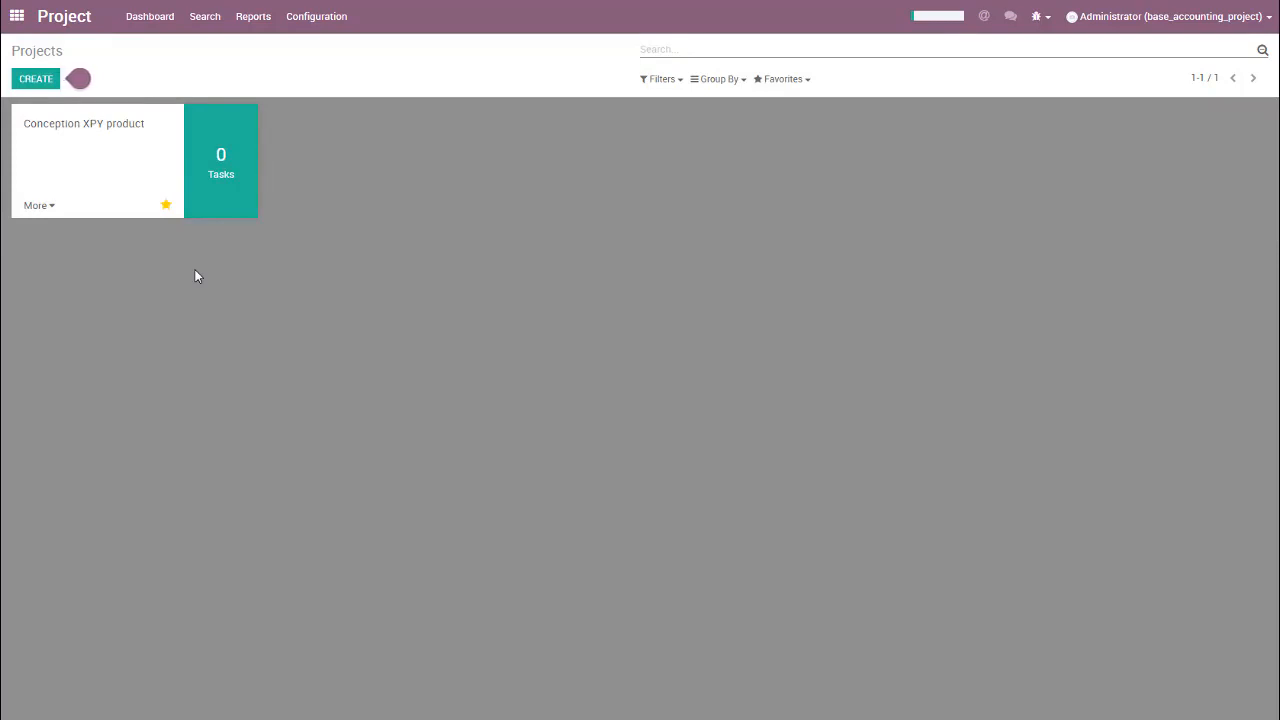
pyautogui.click(46, 80)
pyautogui.click(428, 106)
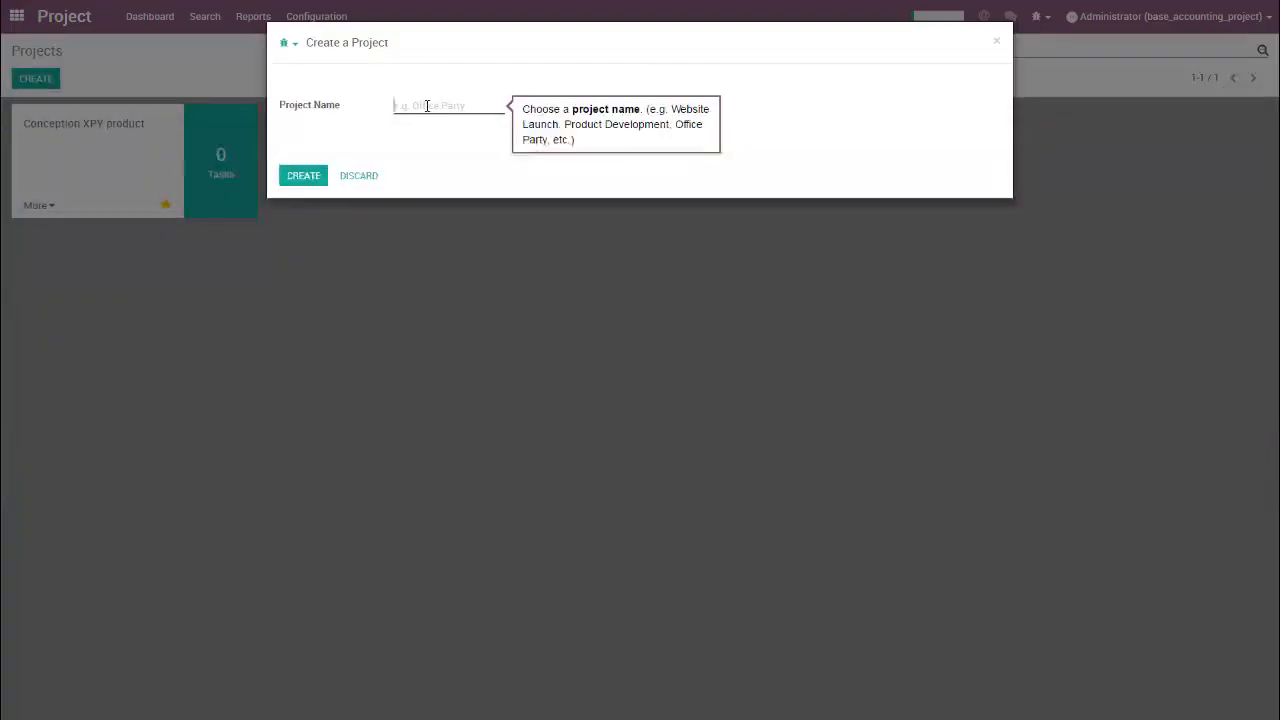
pyautogui.write('Conception XPZ')
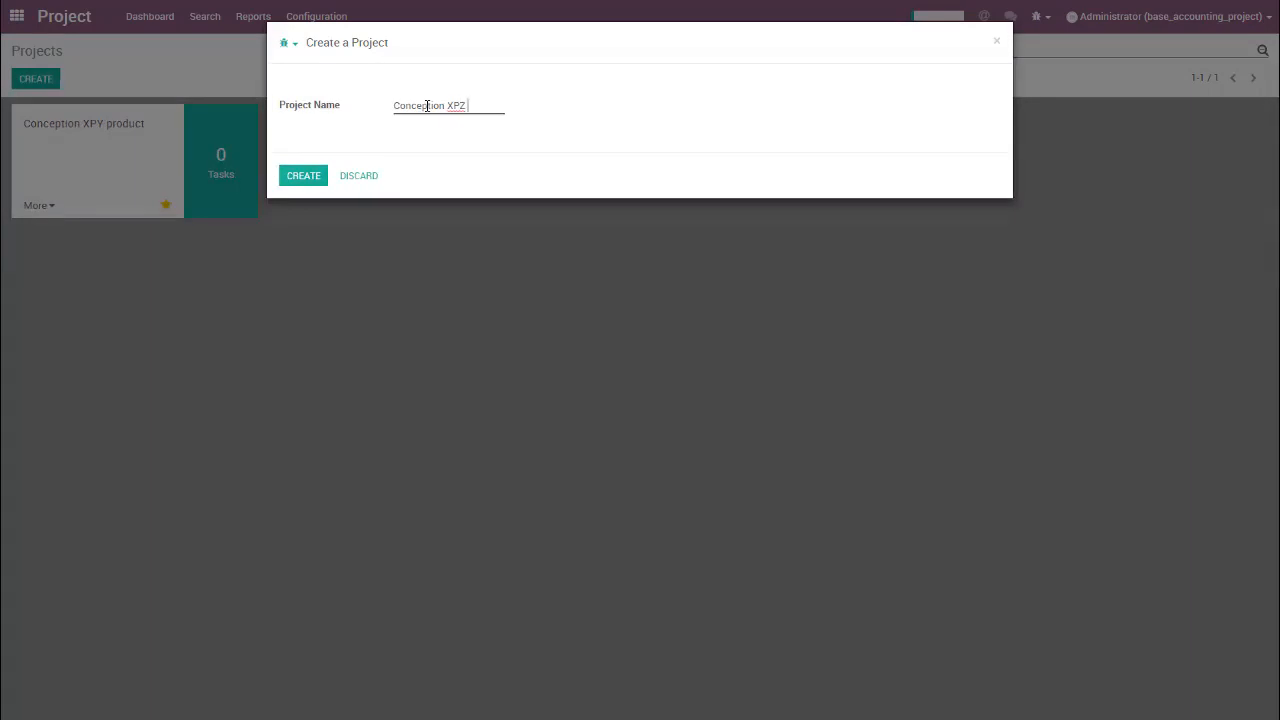
pyautogui.write(' product')
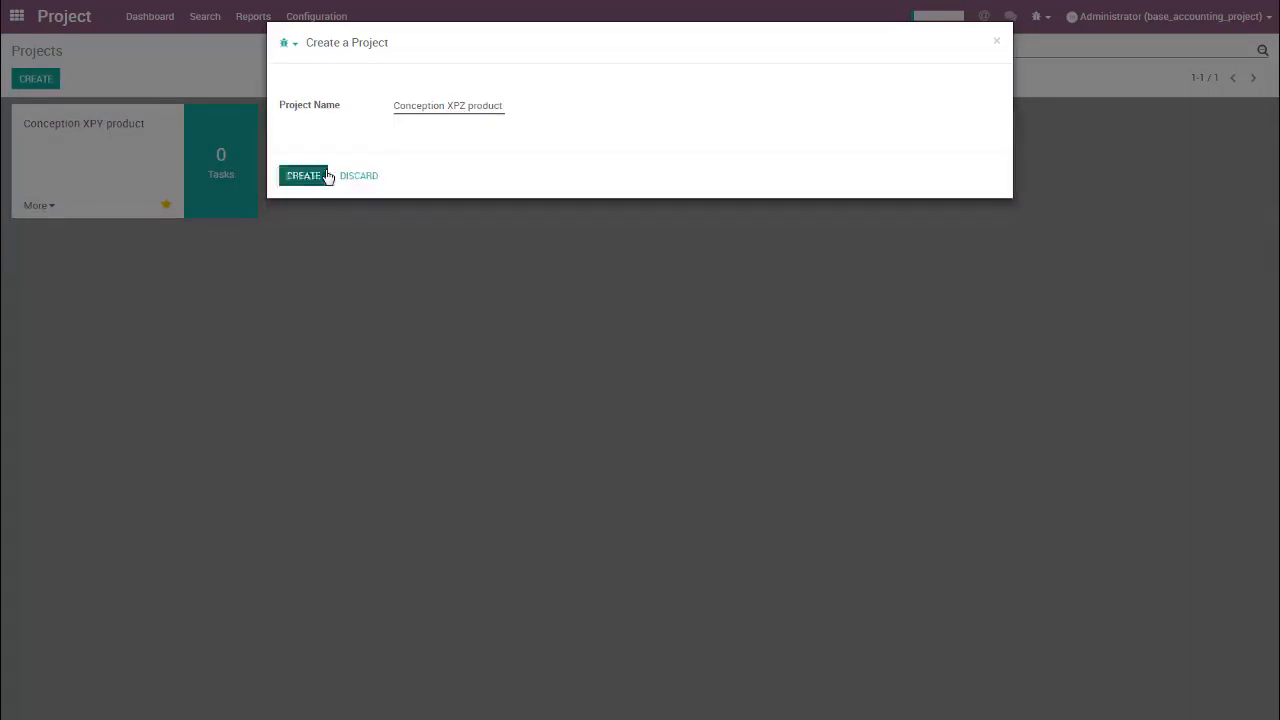
pyautogui.click(326, 176)
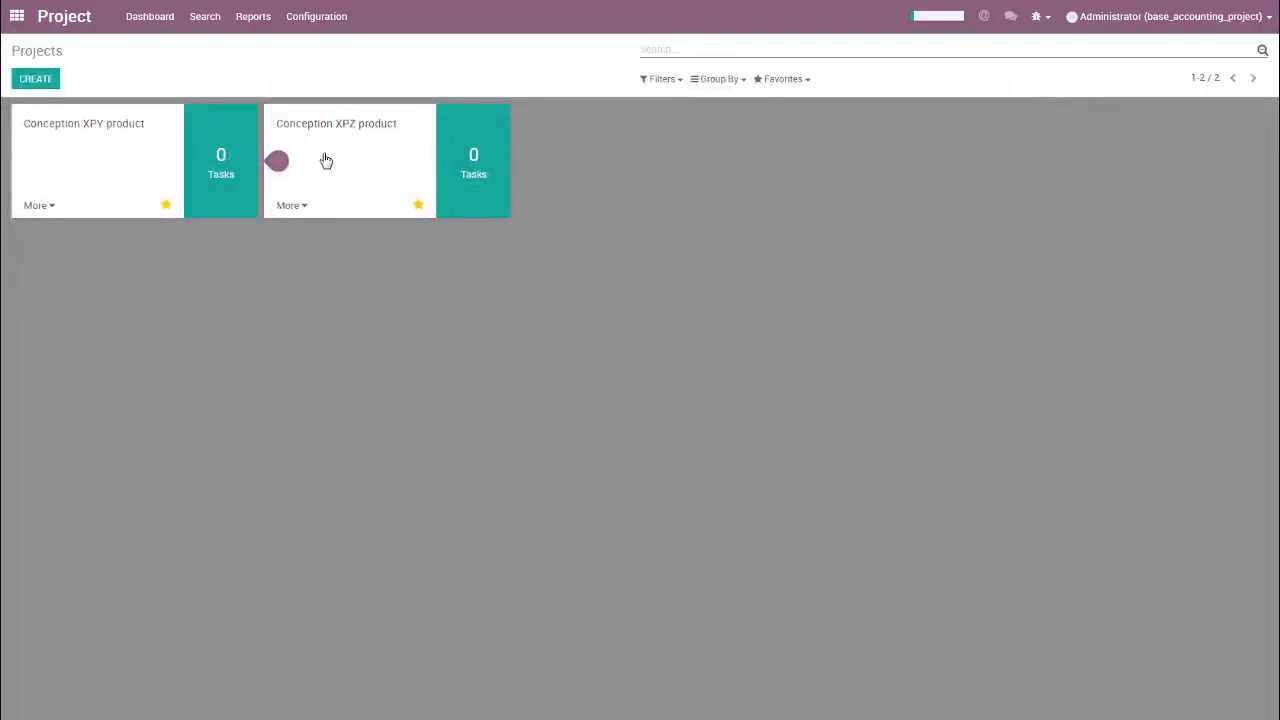
# Step: Switch to Accounting and view the Conception XPZ product analytic account, checking its Use Tasks setting
pyautogui.click(17, 16)
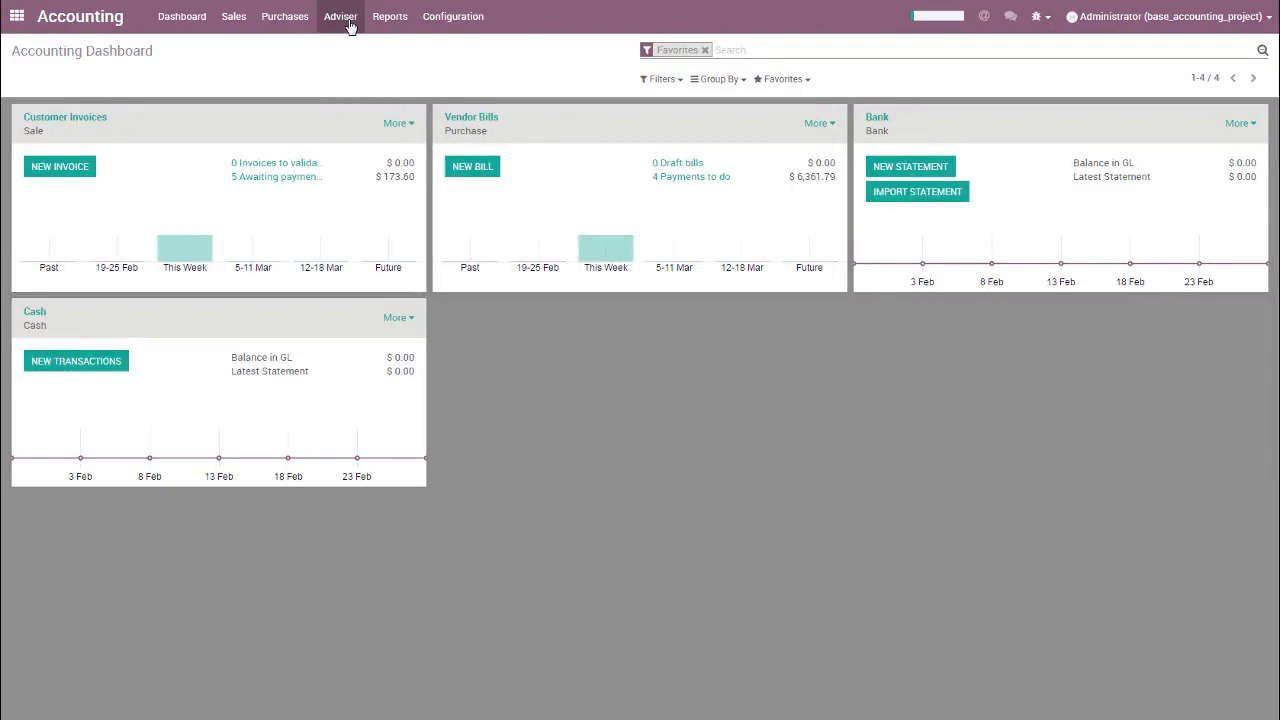
pyautogui.click(350, 20)
pyautogui.click(360, 199)
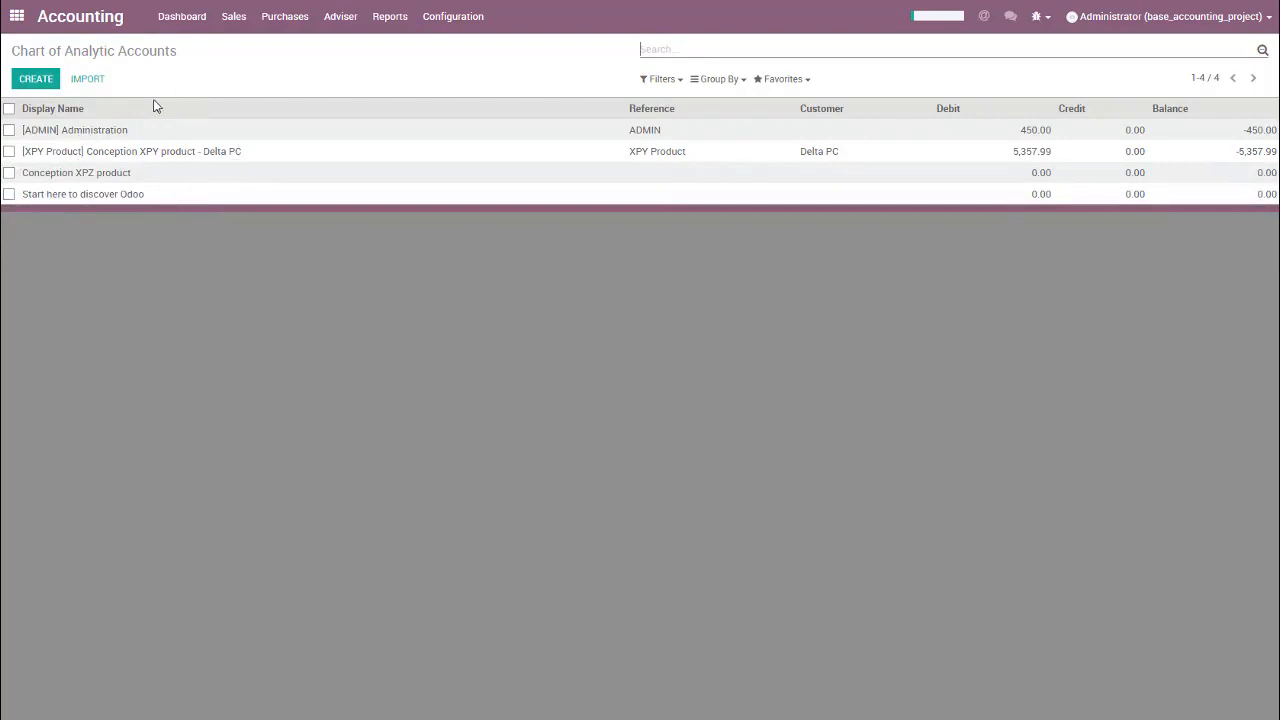
pyautogui.click(230, 177)
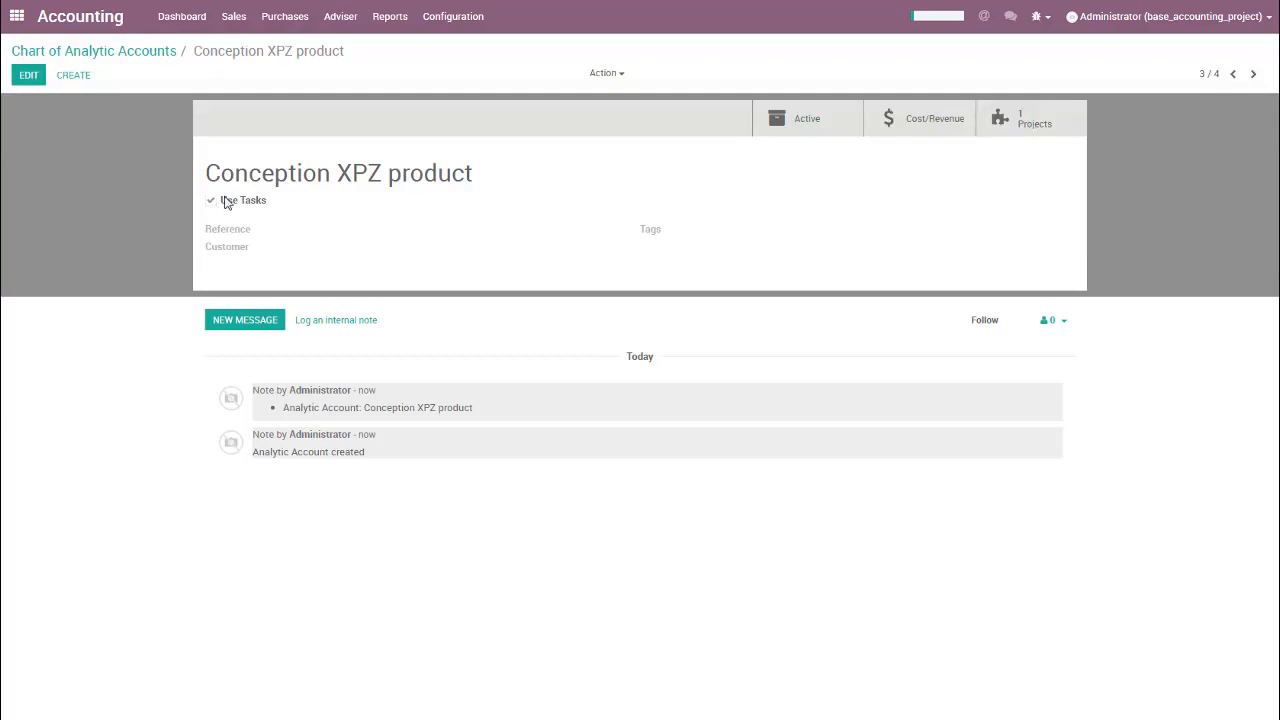
pyautogui.moveTo(224, 207)
# Step: In the Project app, add a task First Mockups to Conception XPY product and move it to the Doing stage
pyautogui.click(17, 18)
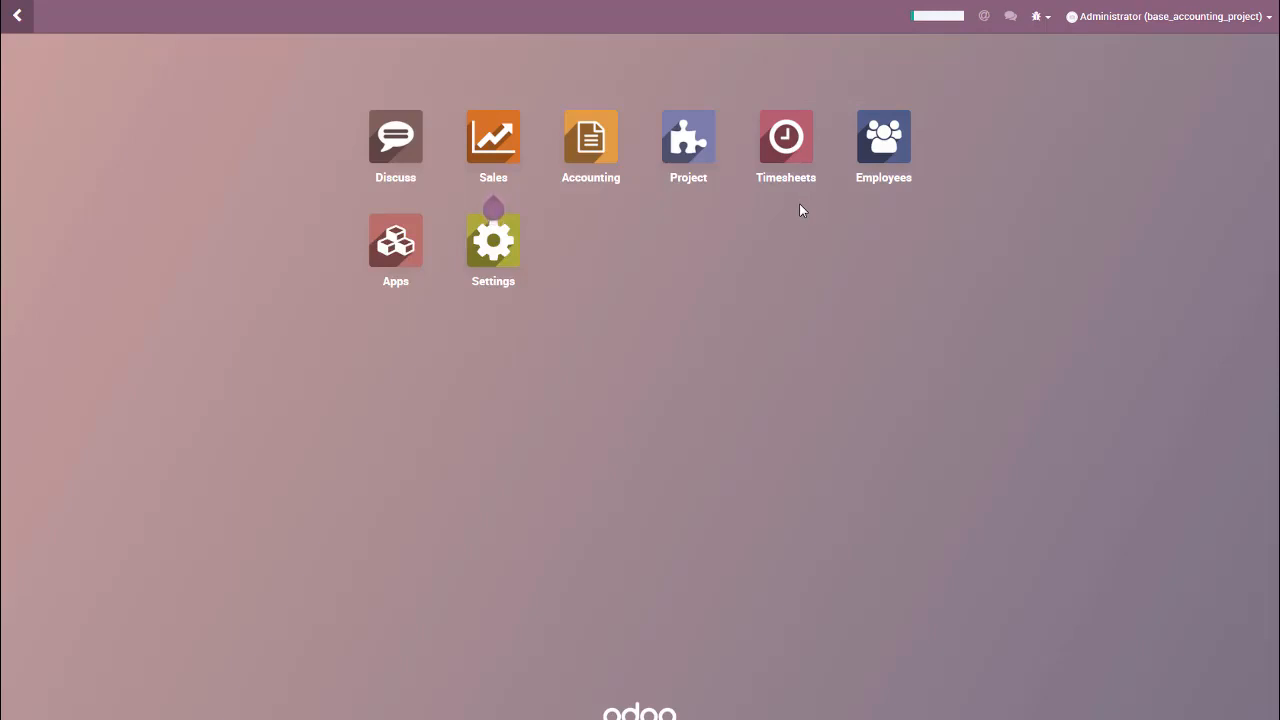
pyautogui.click(690, 176)
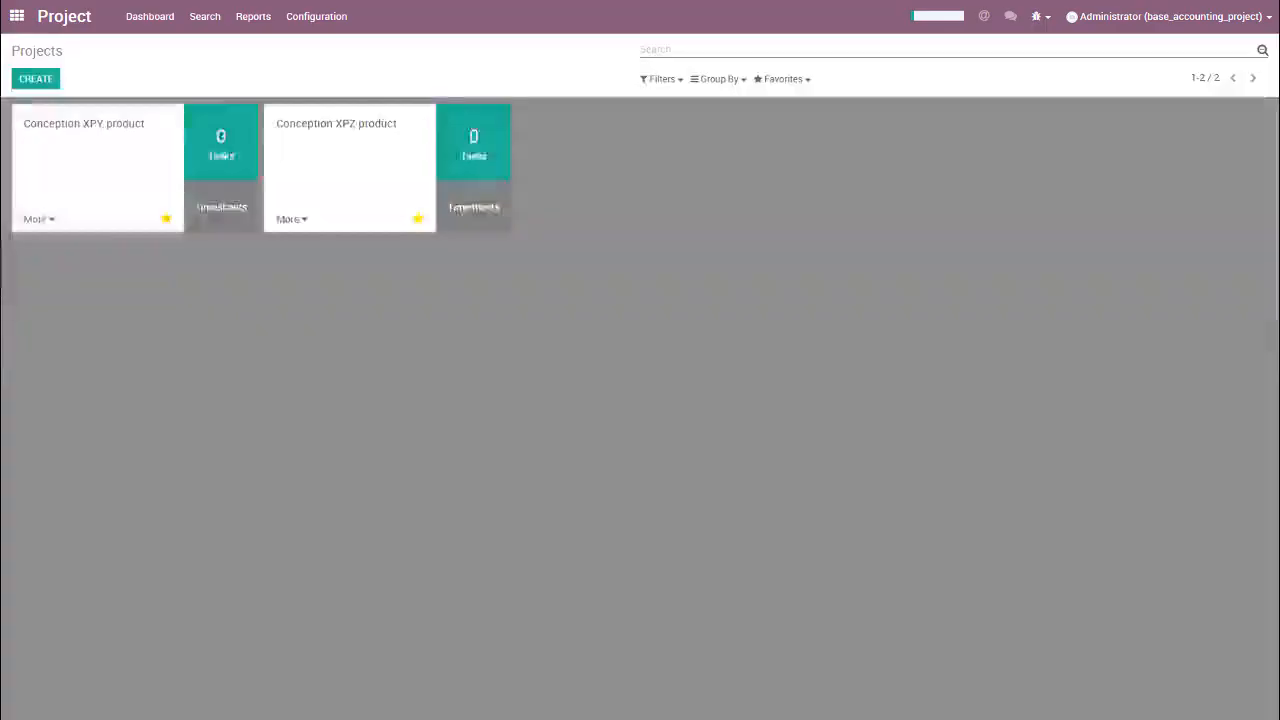
pyautogui.click(220, 153)
pyautogui.click(50, 79)
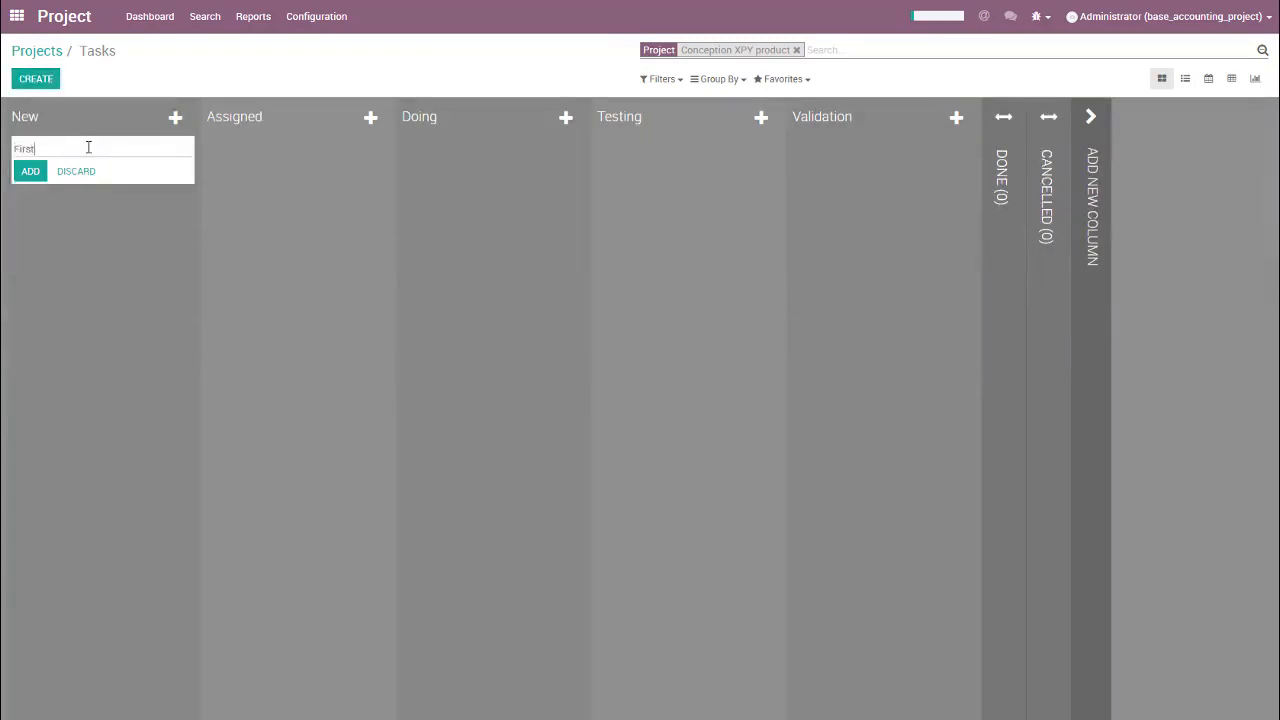
pyautogui.write('First Mockups')
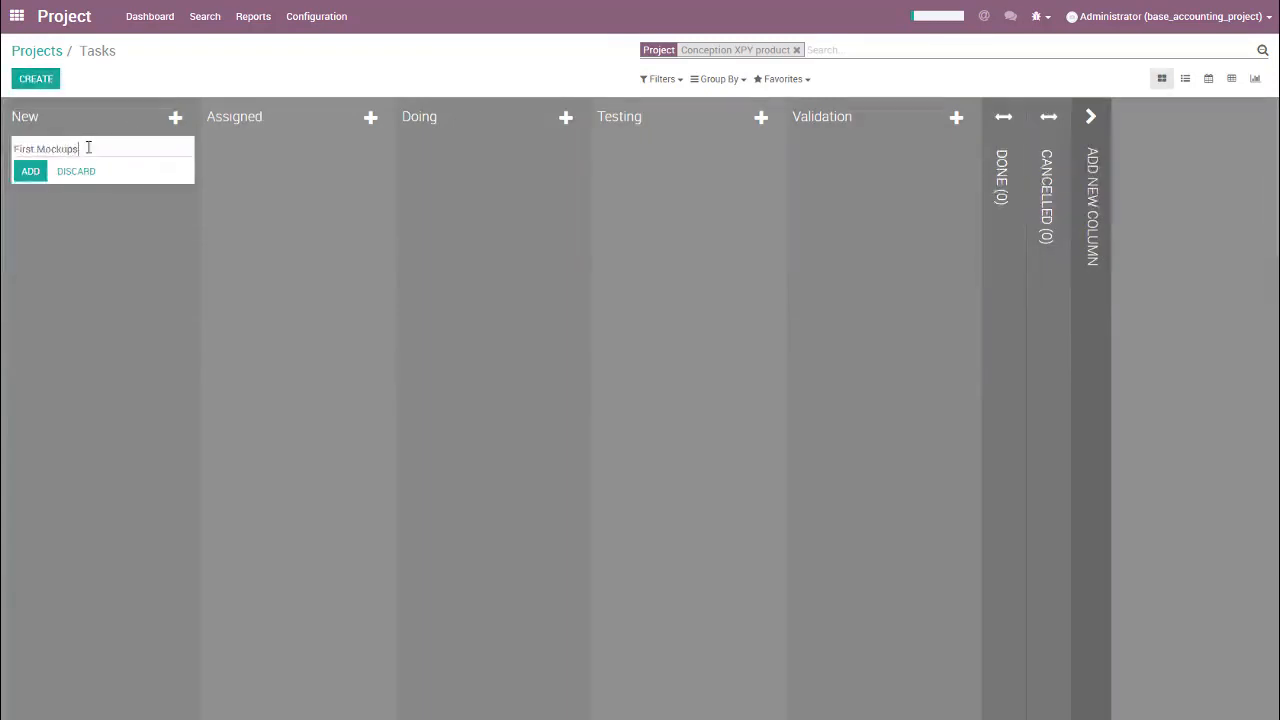
pyautogui.press('Return')
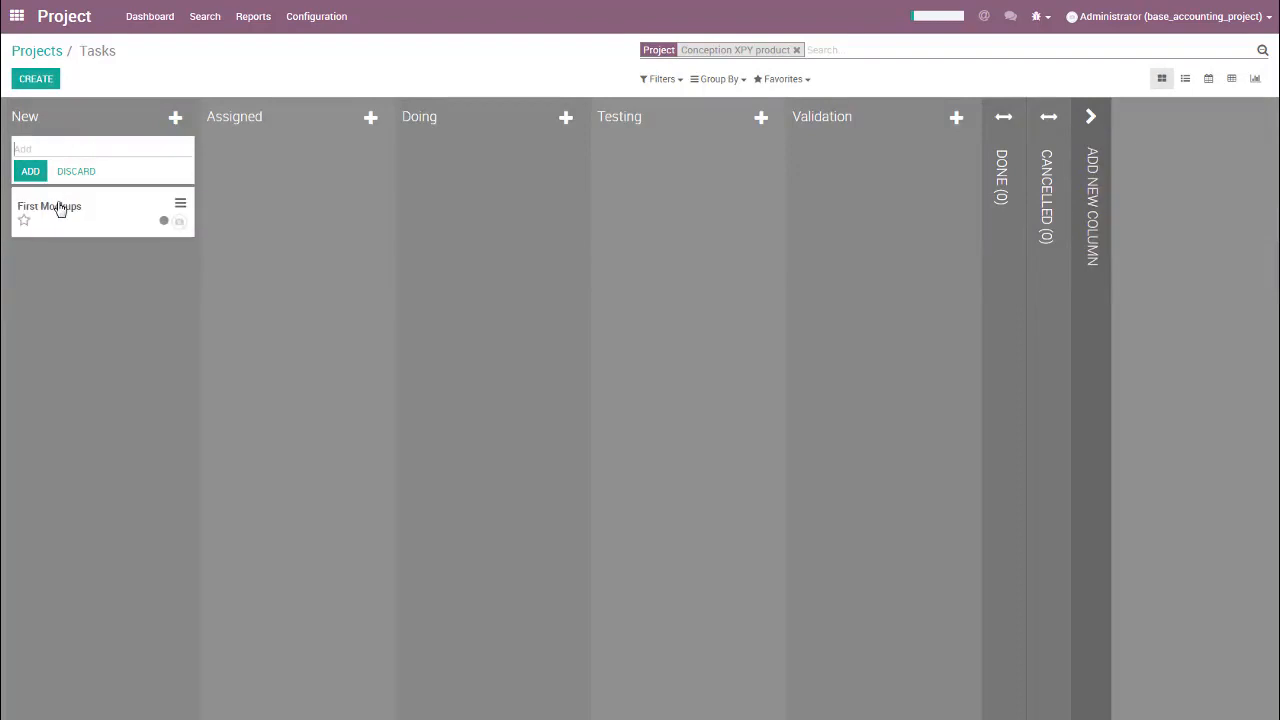
pyautogui.click(59, 207)
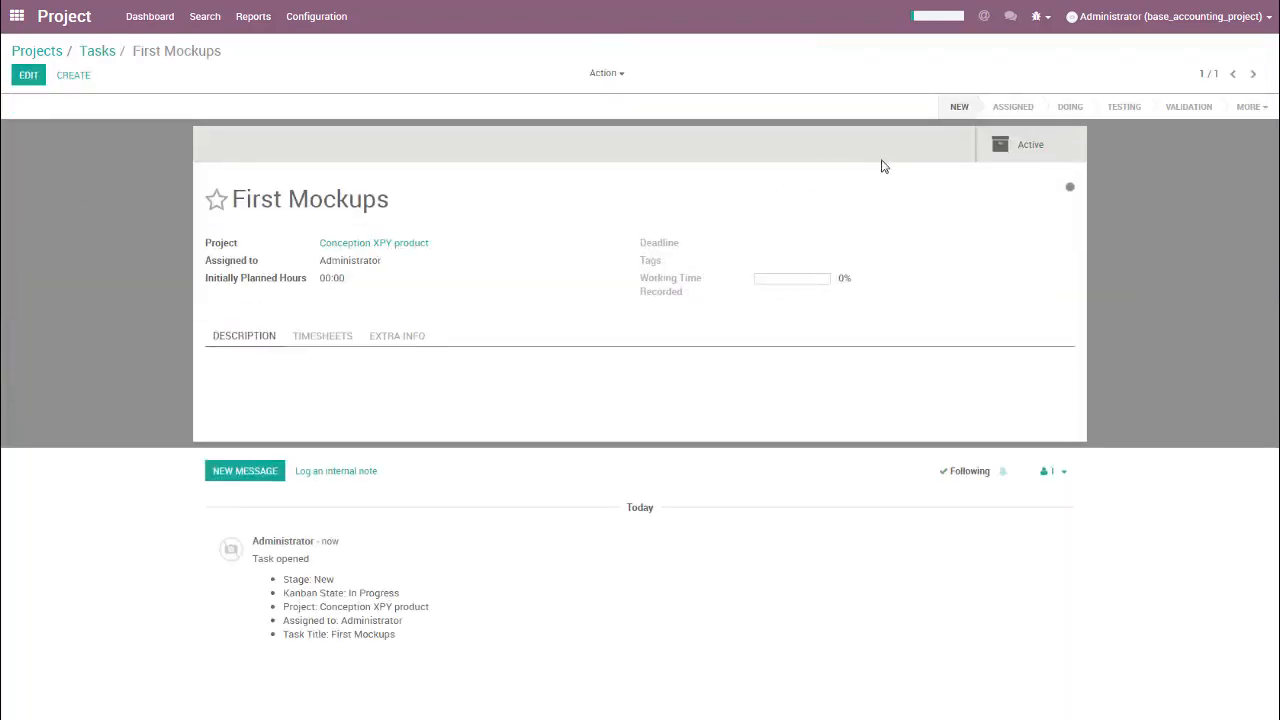
pyautogui.click(1070, 106)
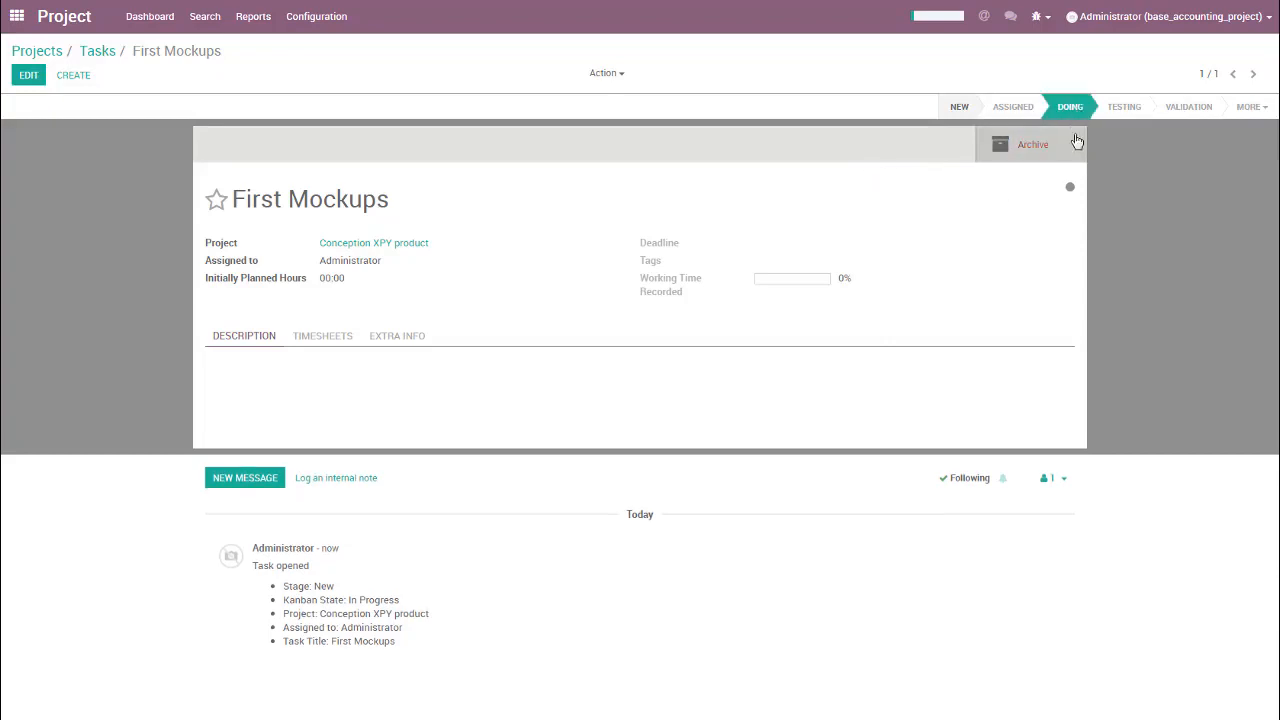
# Step: Add a timesheet line described as Meeting with a duration of 2 hours to the First Mockups task and save it
pyautogui.click(340, 335)
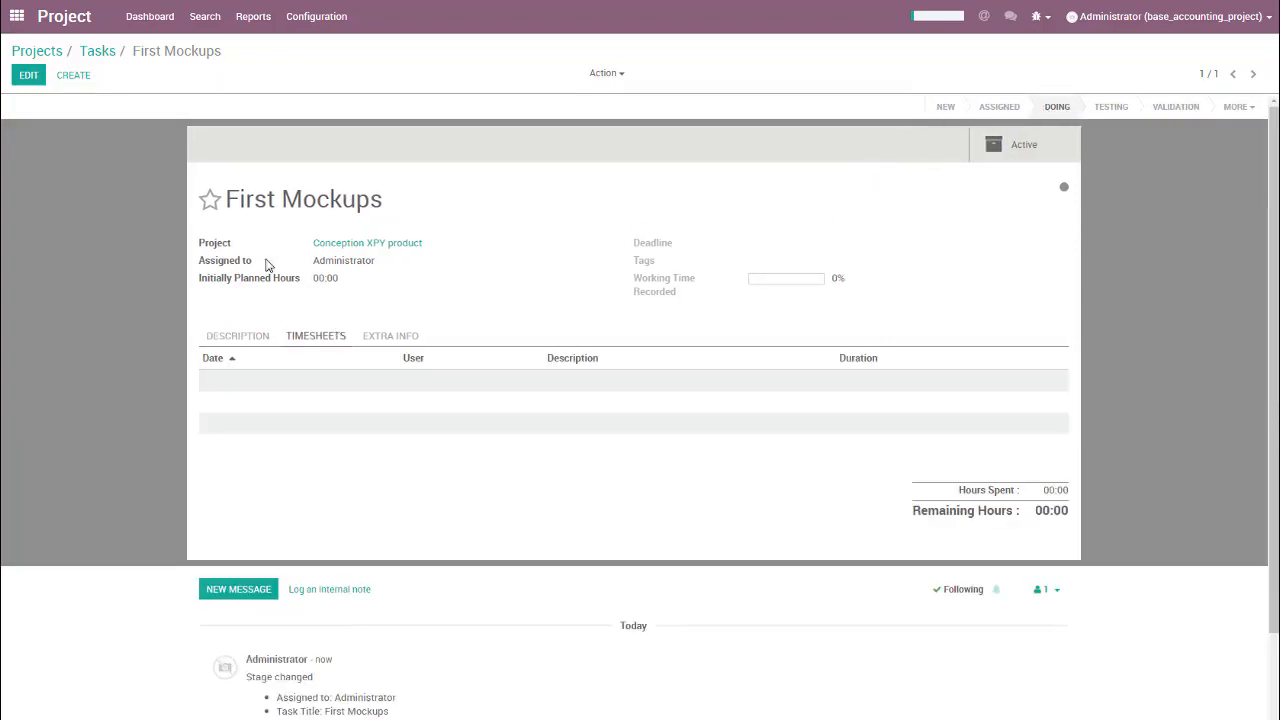
pyautogui.click(28, 75)
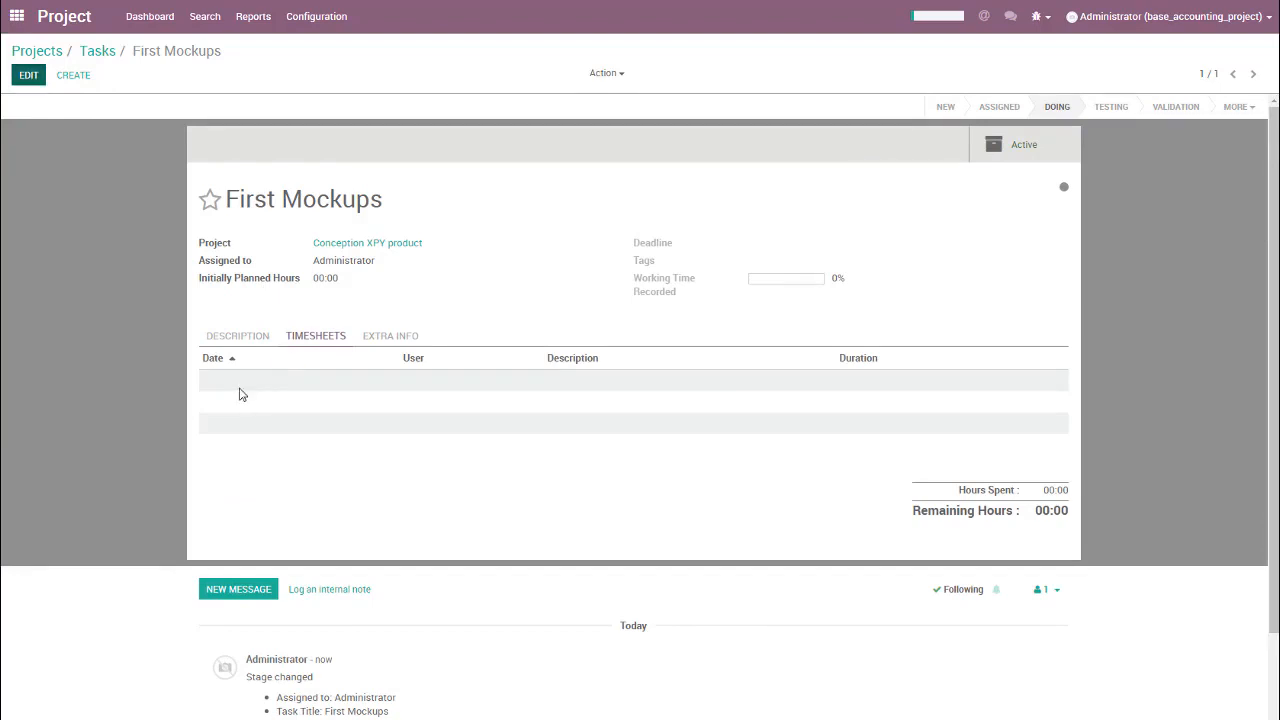
pyautogui.click(240, 389)
pyautogui.click(576, 387)
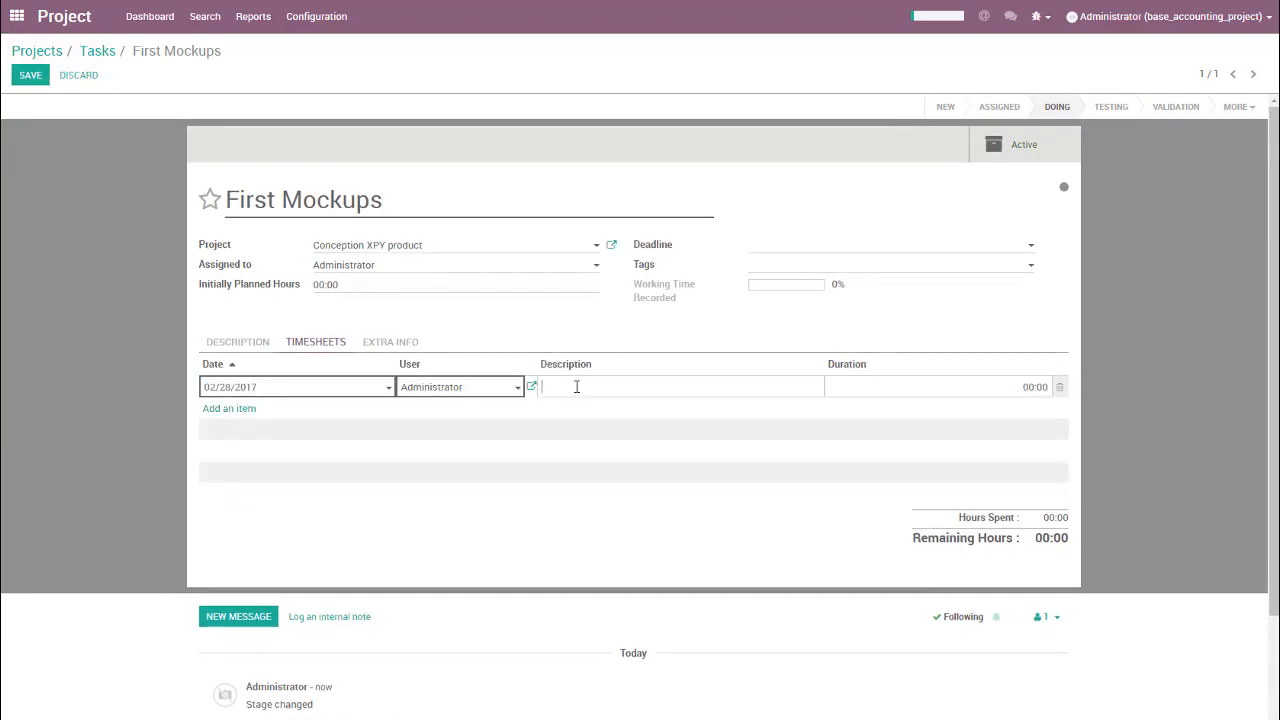
pyautogui.write('Meeting')
pyautogui.press('Tab')
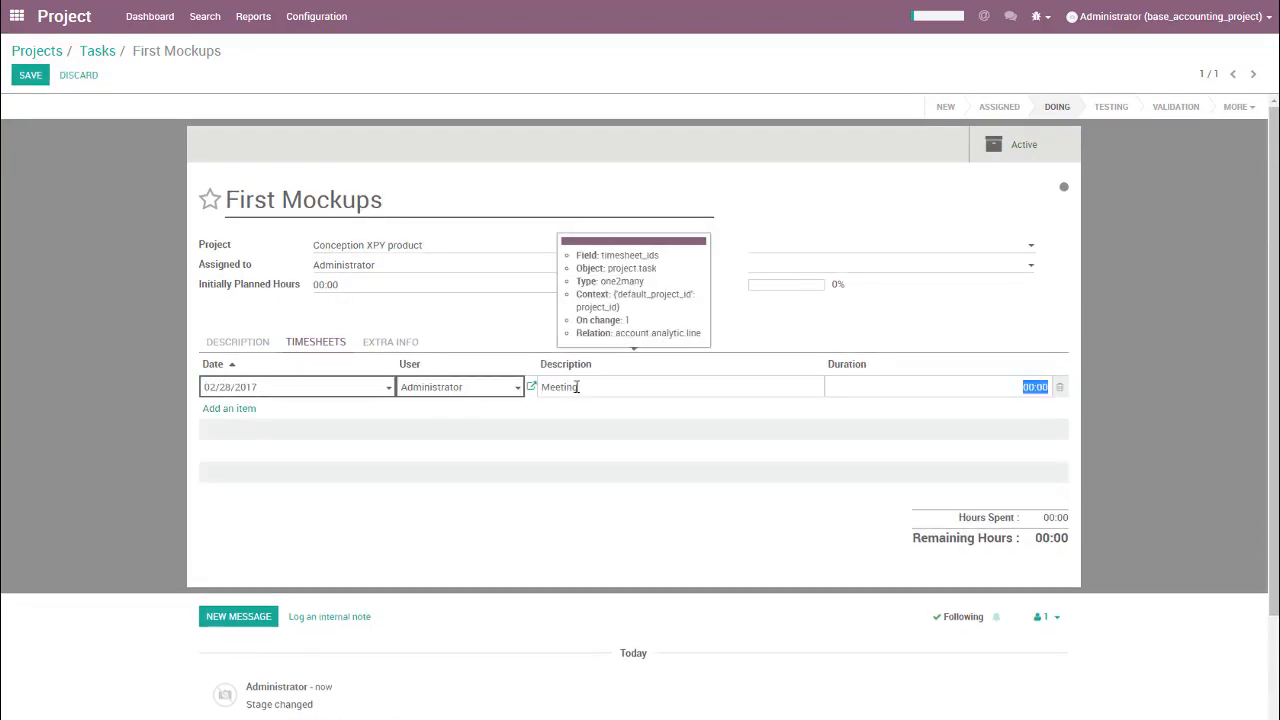
pyautogui.write('2')
pyautogui.press('Return')
pyautogui.press('Escape')
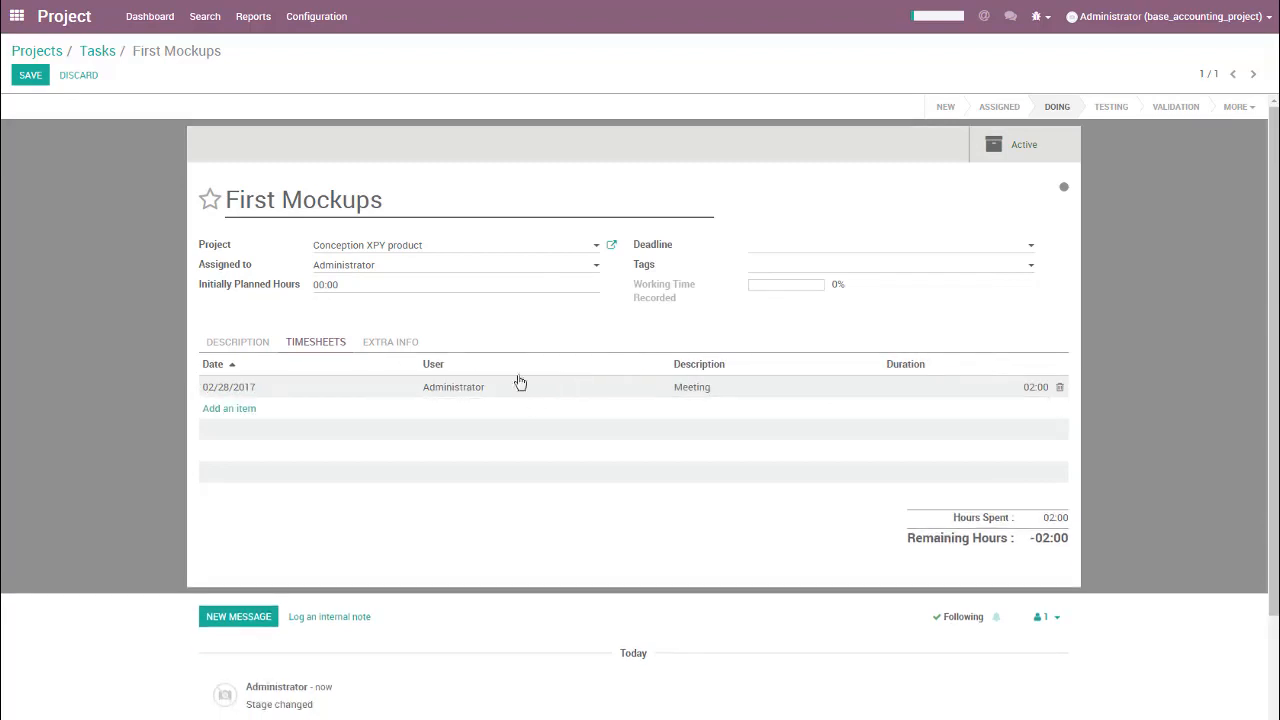
pyautogui.hotkey('alt', 's')
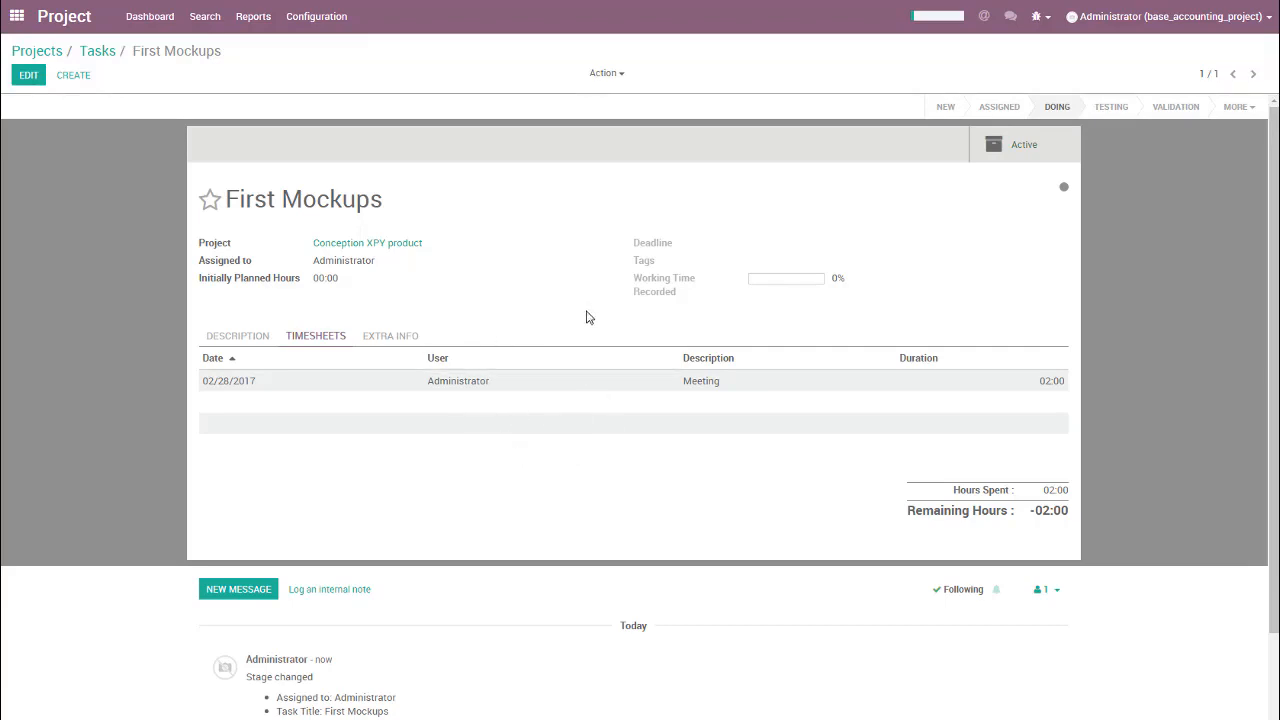
# Step: Switch to Accounting, view the costs and revenues of the Conception XPY product analytic account, and select the Meeting entry
pyautogui.click(20, 22)
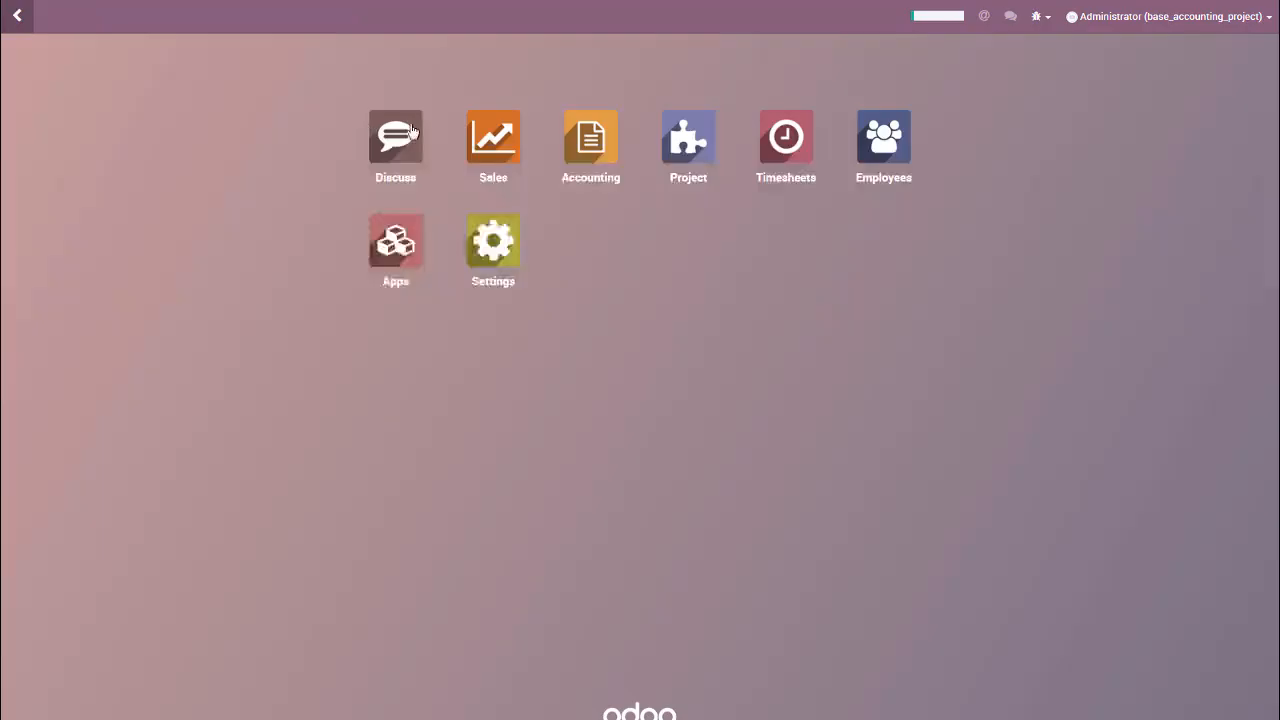
pyautogui.click(594, 157)
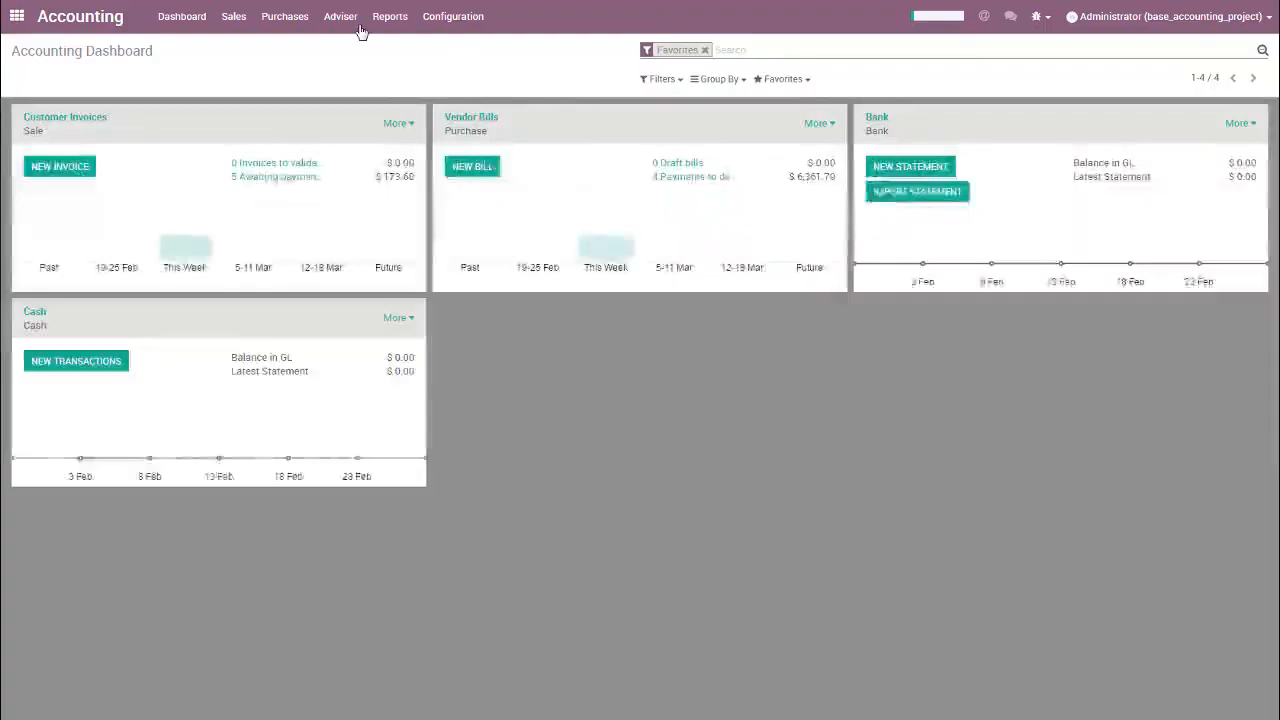
pyautogui.click(345, 16)
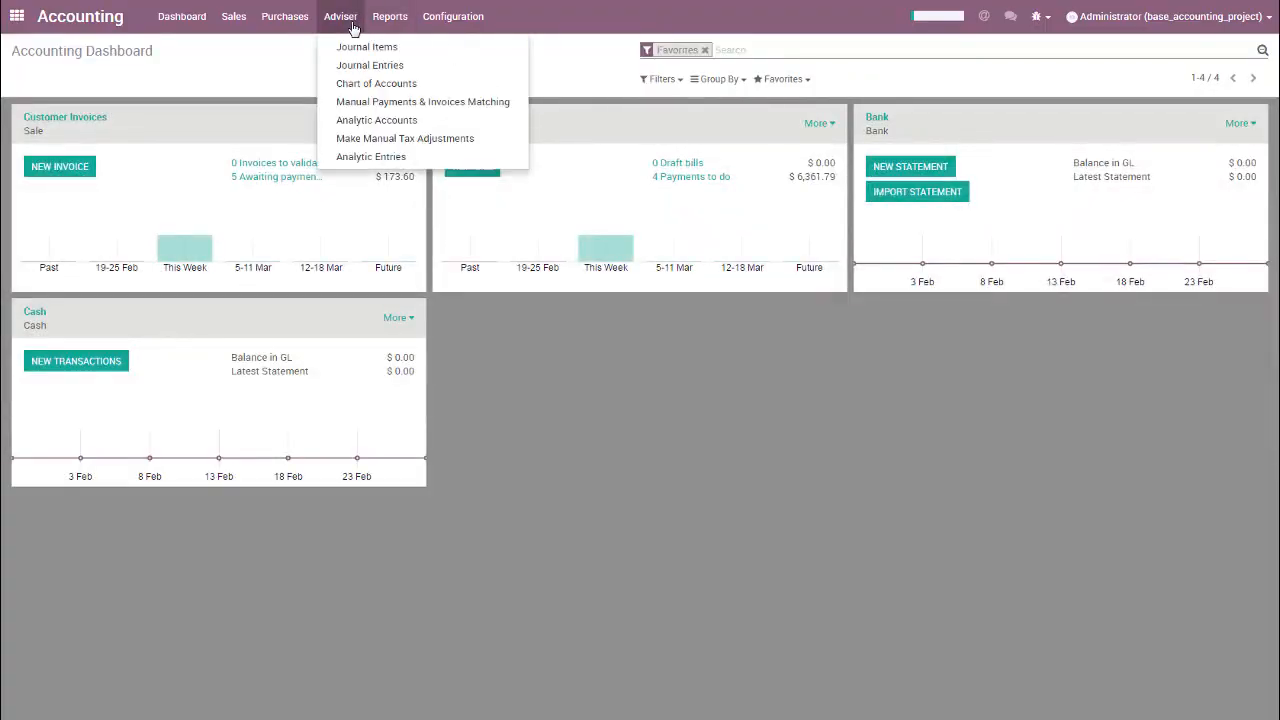
pyautogui.click(376, 119)
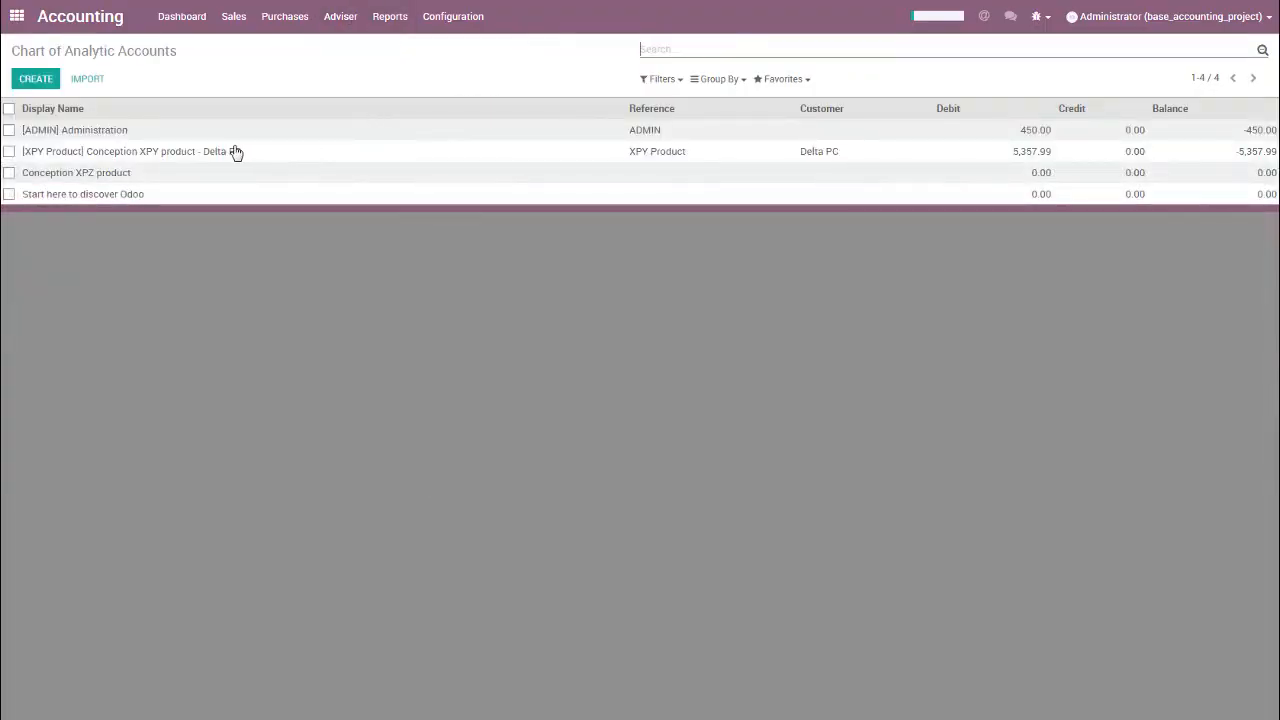
pyautogui.click(235, 158)
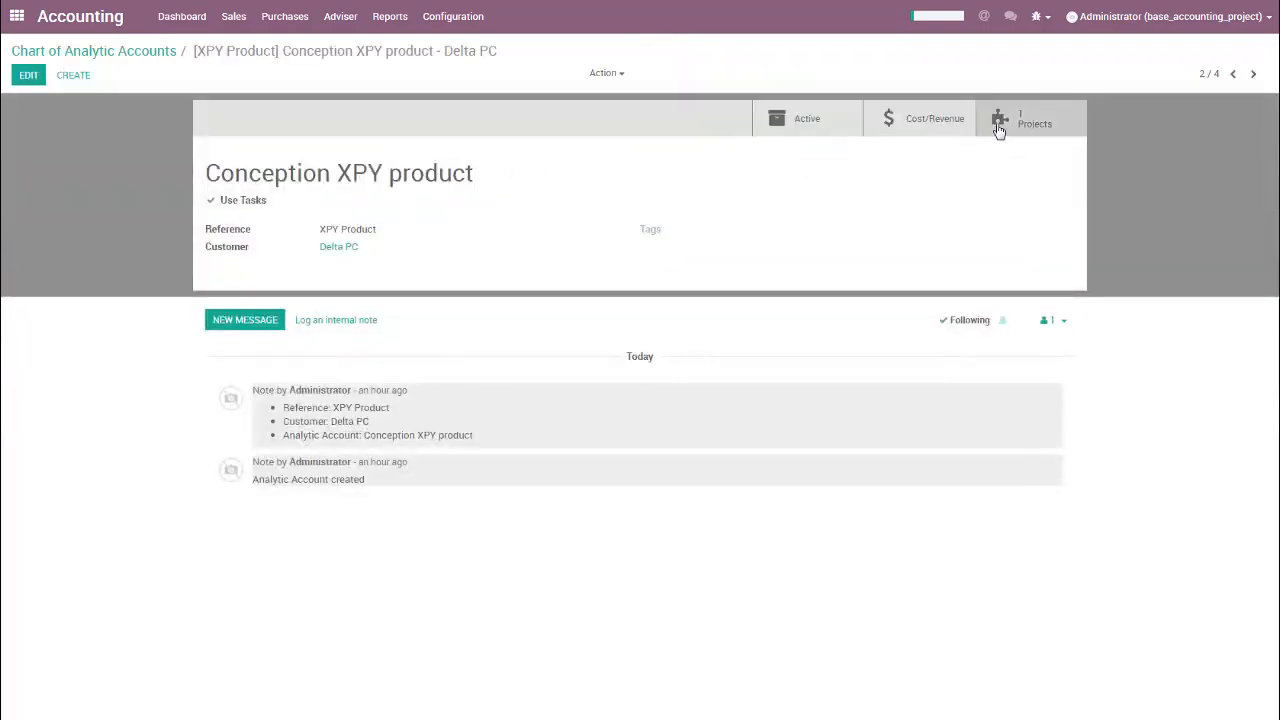
pyautogui.click(935, 122)
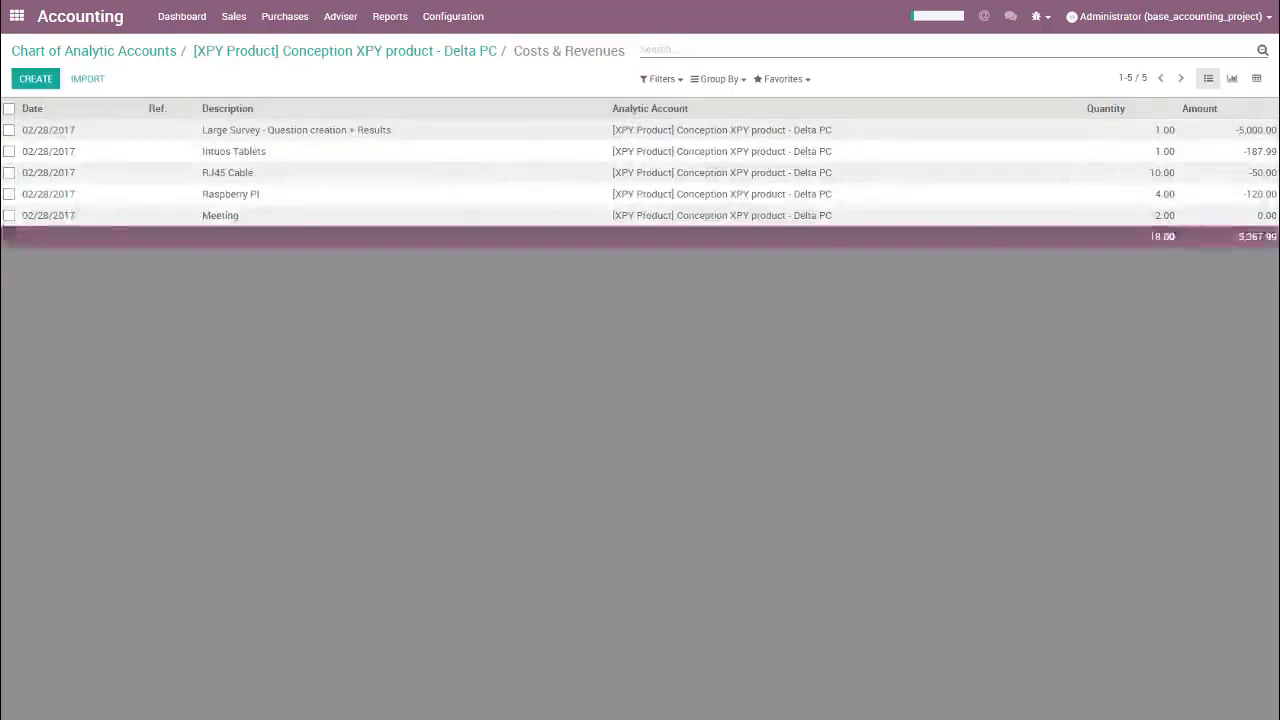
pyautogui.click(8, 216)
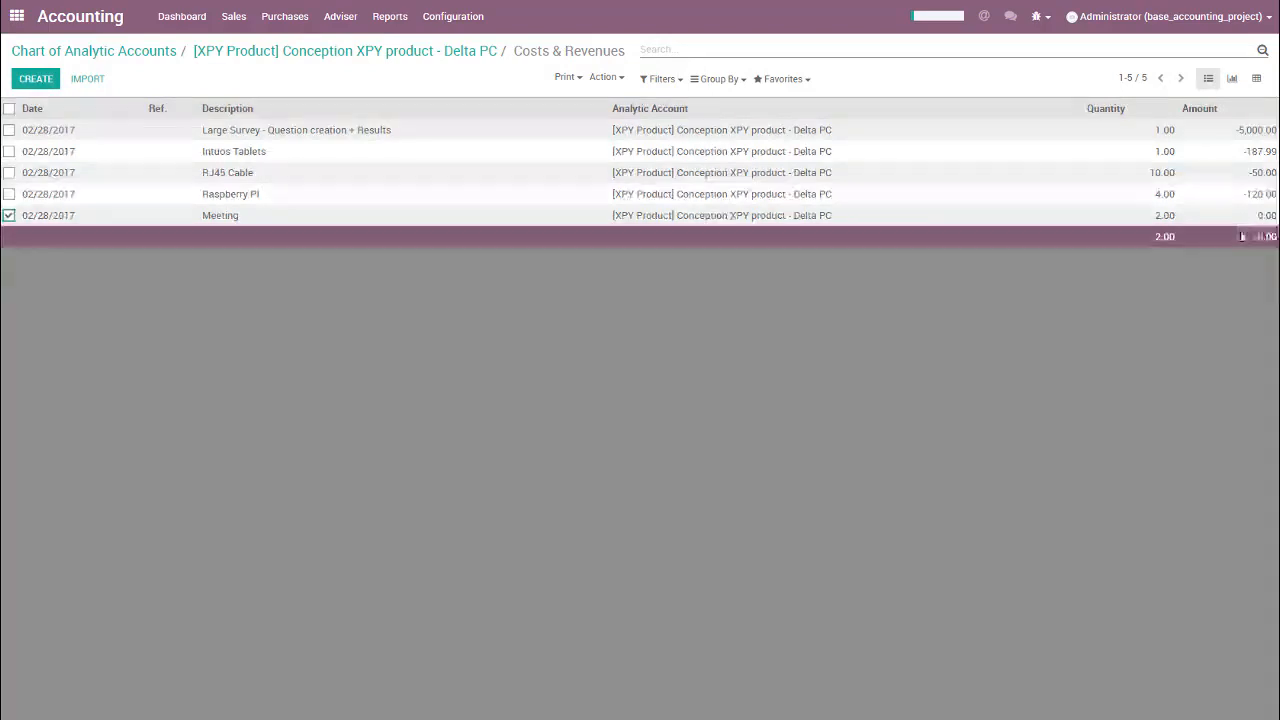
# Step: Switch to the Employees app and set the Administrator employee's Timesheet Cost to 80.00 in the HR settings, saving the record
pyautogui.click(14, 24)
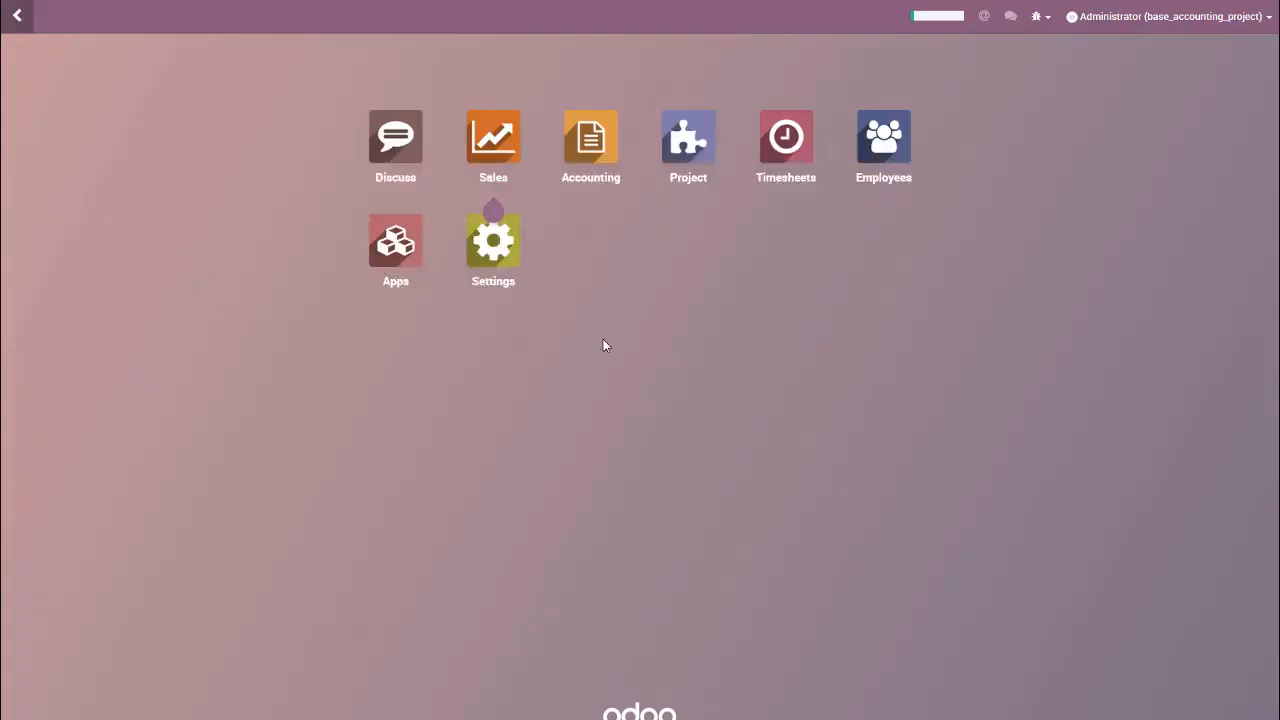
pyautogui.click(879, 160)
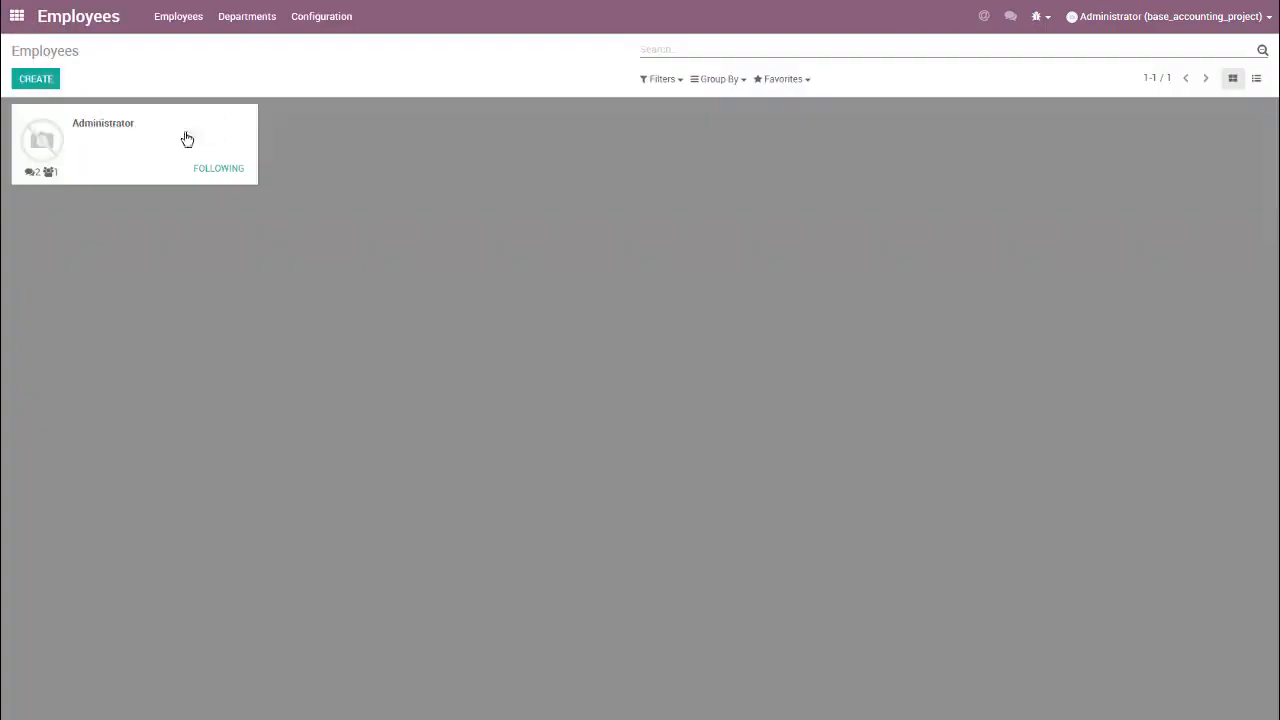
pyautogui.click(99, 129)
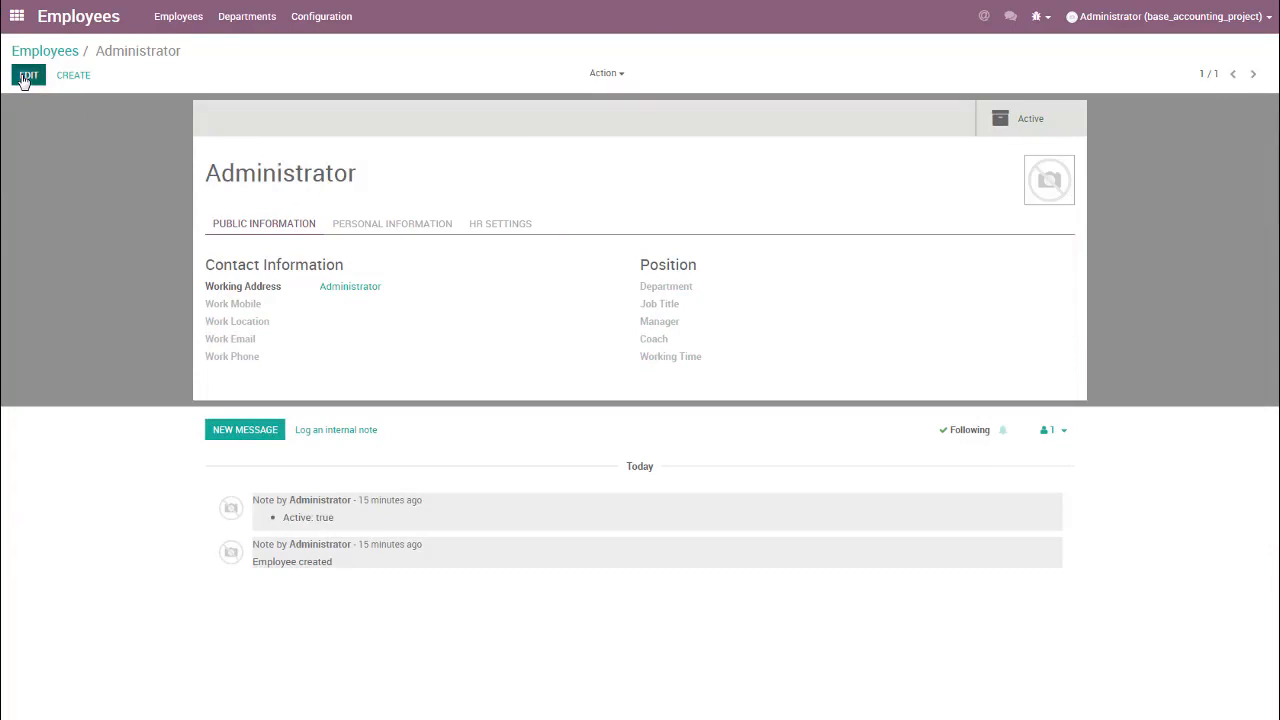
pyautogui.click(25, 80)
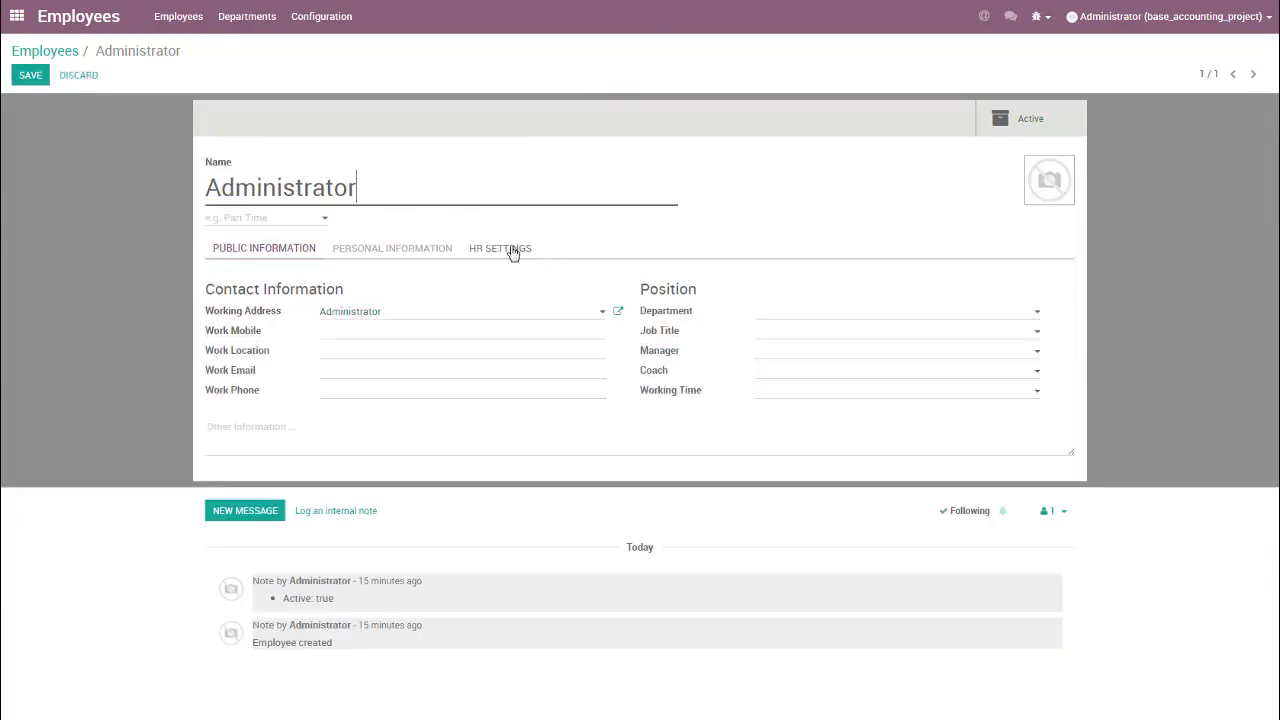
pyautogui.click(511, 250)
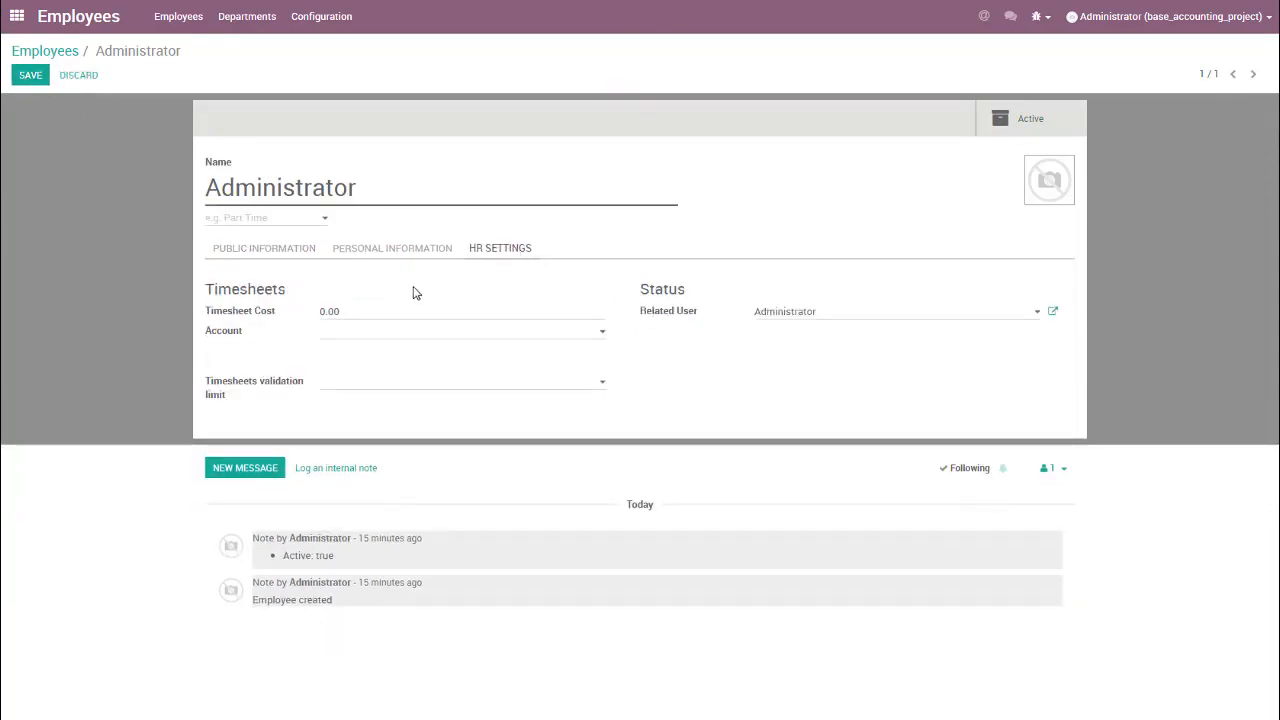
pyautogui.moveTo(336, 310); pyautogui.dragTo(290, 309)
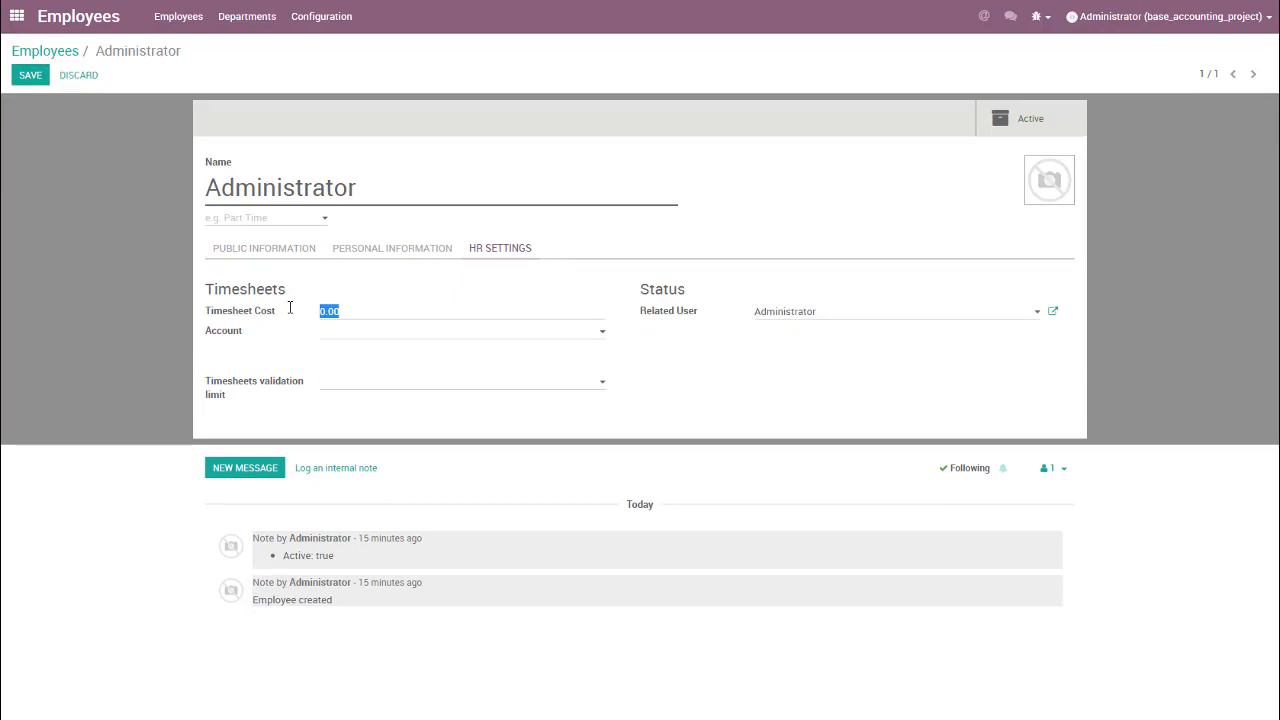
pyautogui.write('80')
pyautogui.hotkey('alt', 's')
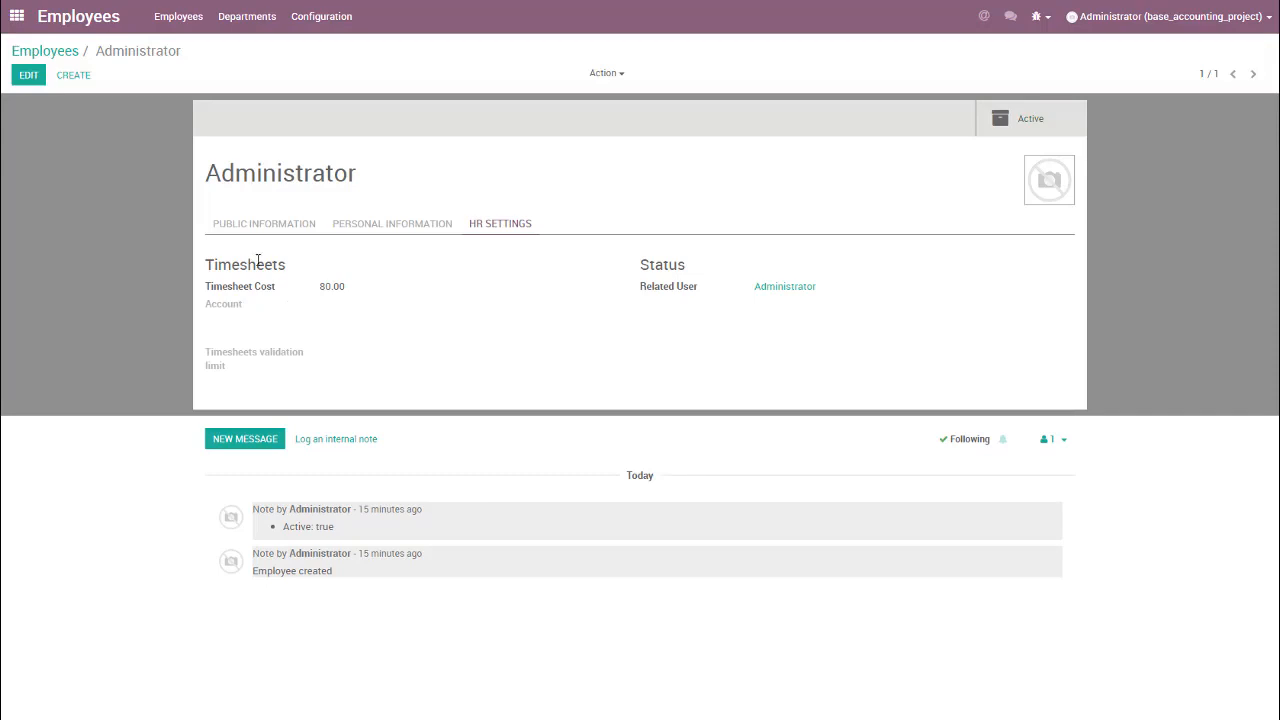
# Step: In the Project app, add a 2-hour timesheet line described as Second Meeting to Conception XPY product's First Mockups task and save it
pyautogui.click(43, 58)
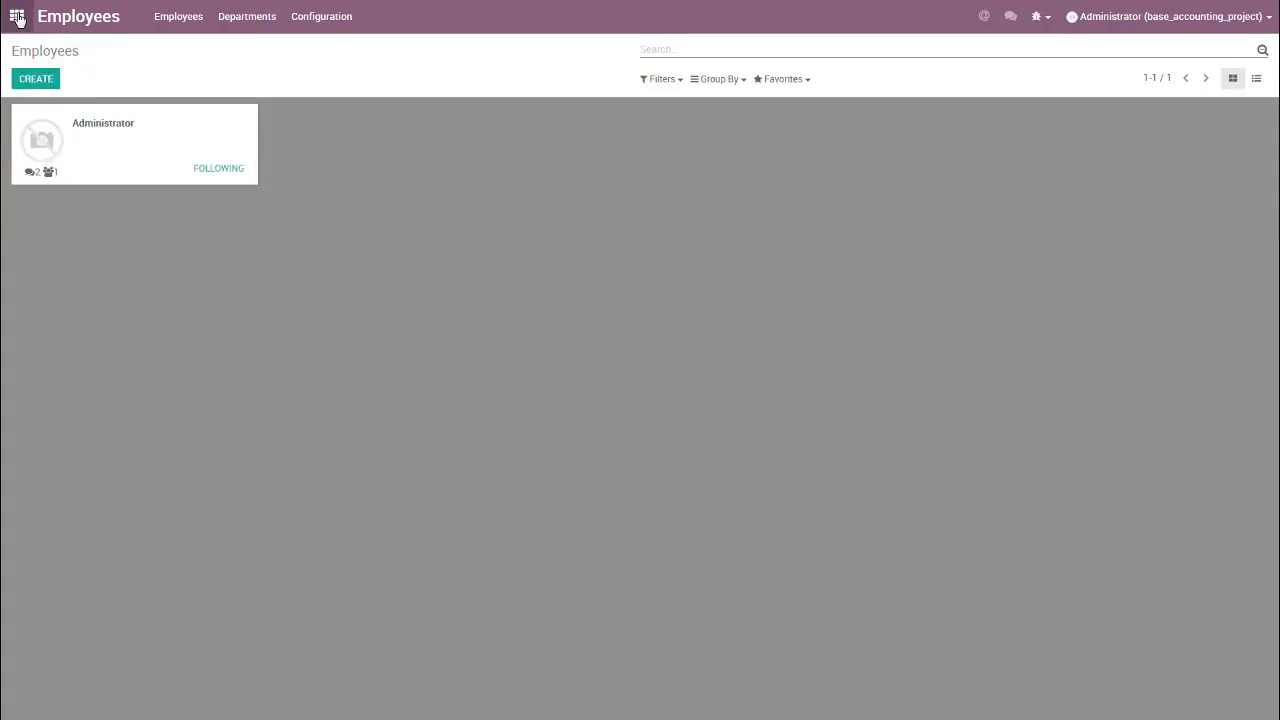
pyautogui.click(17, 16)
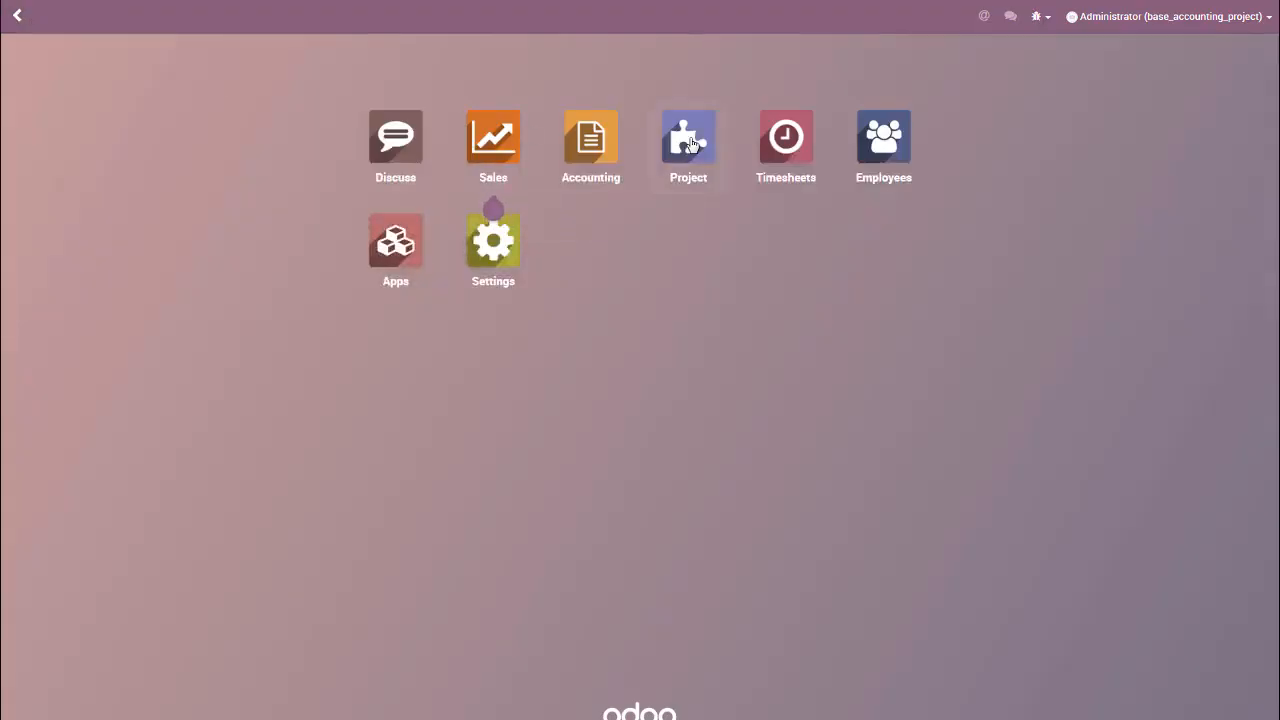
pyautogui.click(690, 143)
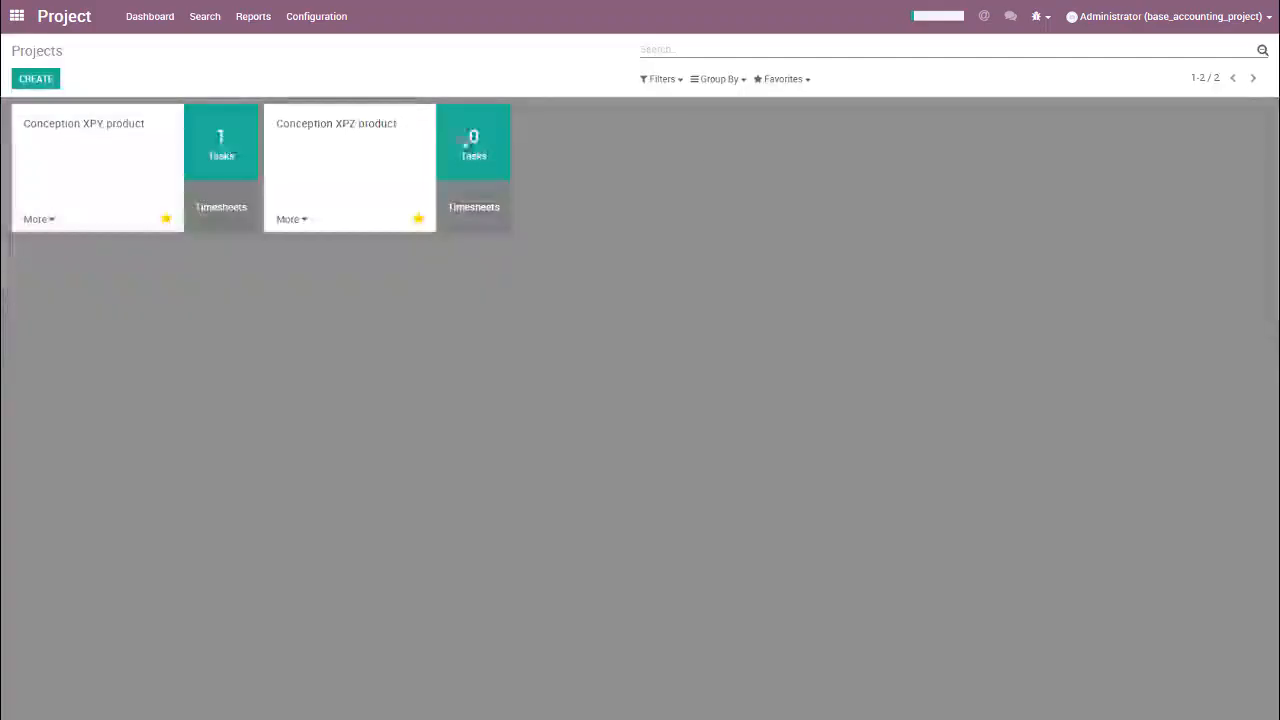
pyautogui.click(229, 152)
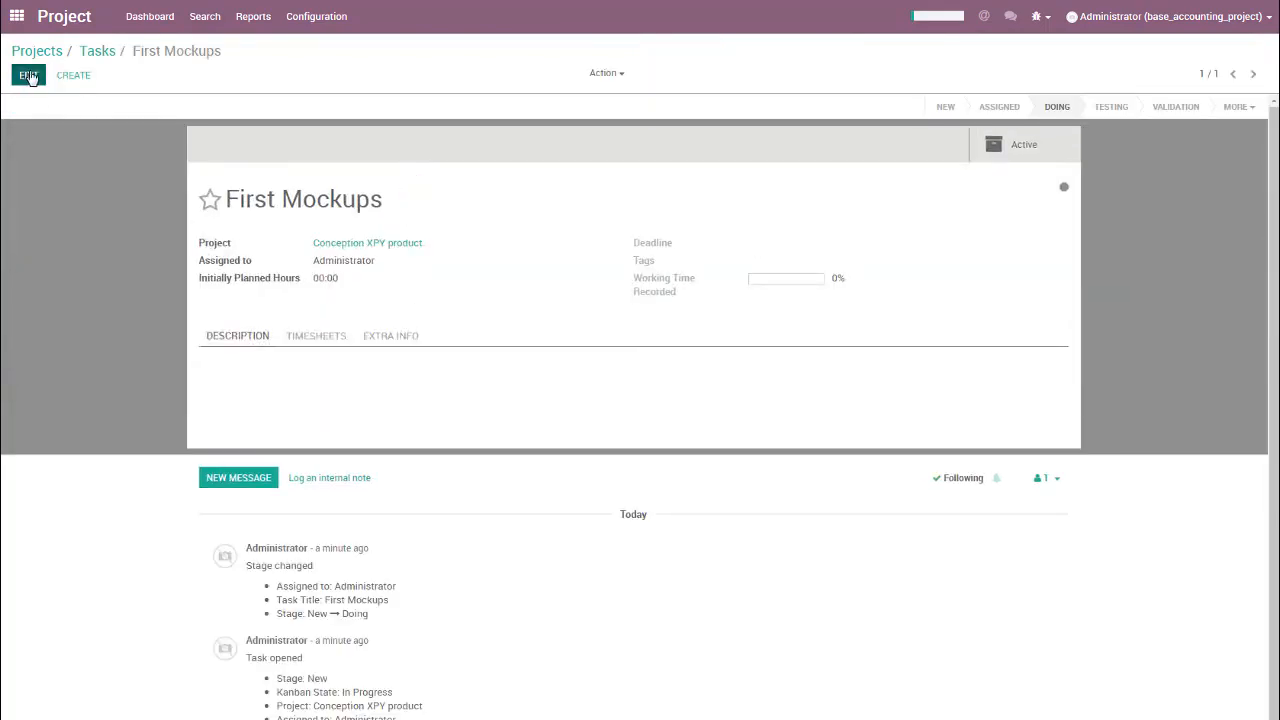
pyautogui.click(33, 76)
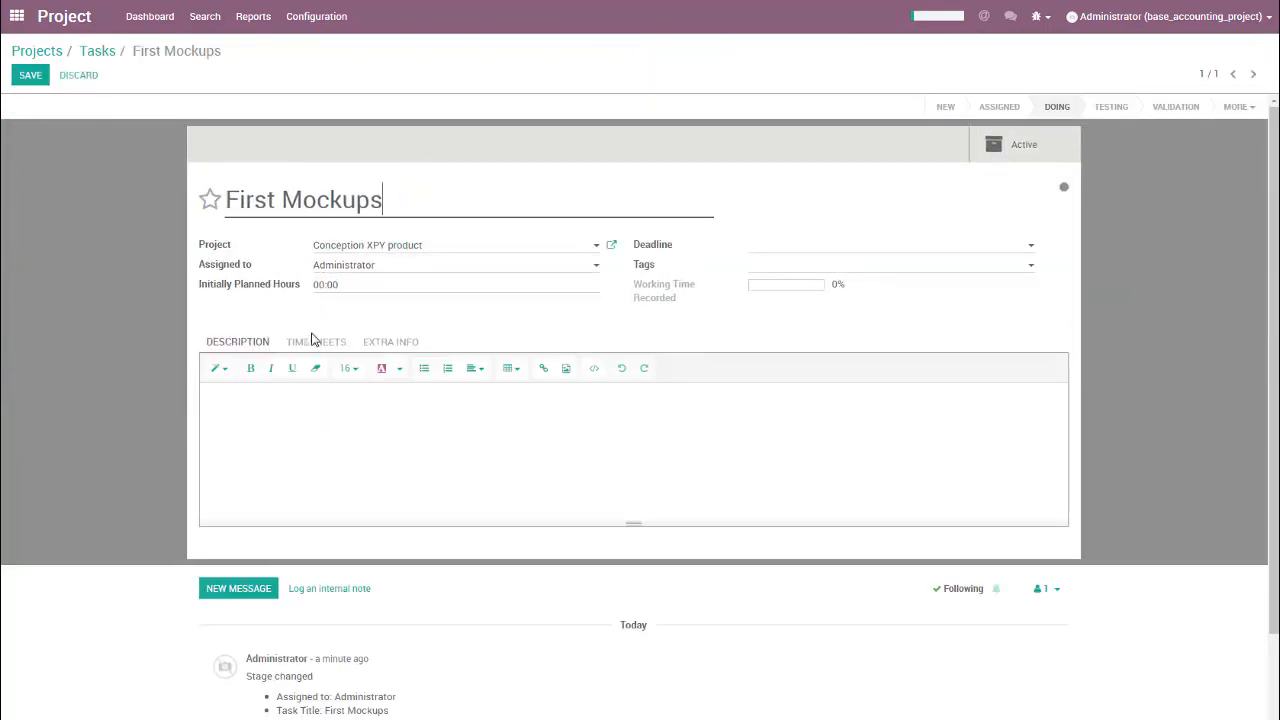
pyautogui.click(314, 341)
pyautogui.click(244, 416)
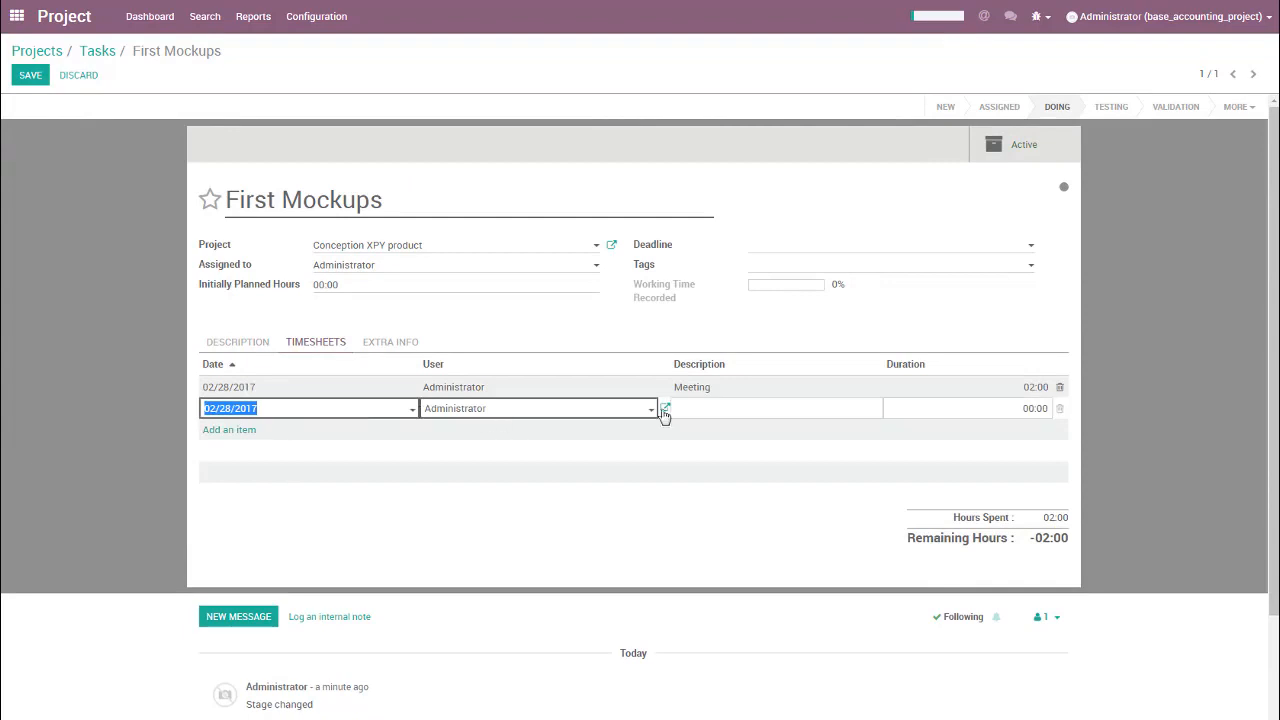
pyautogui.click(702, 408)
pyautogui.write('Second Meeting')
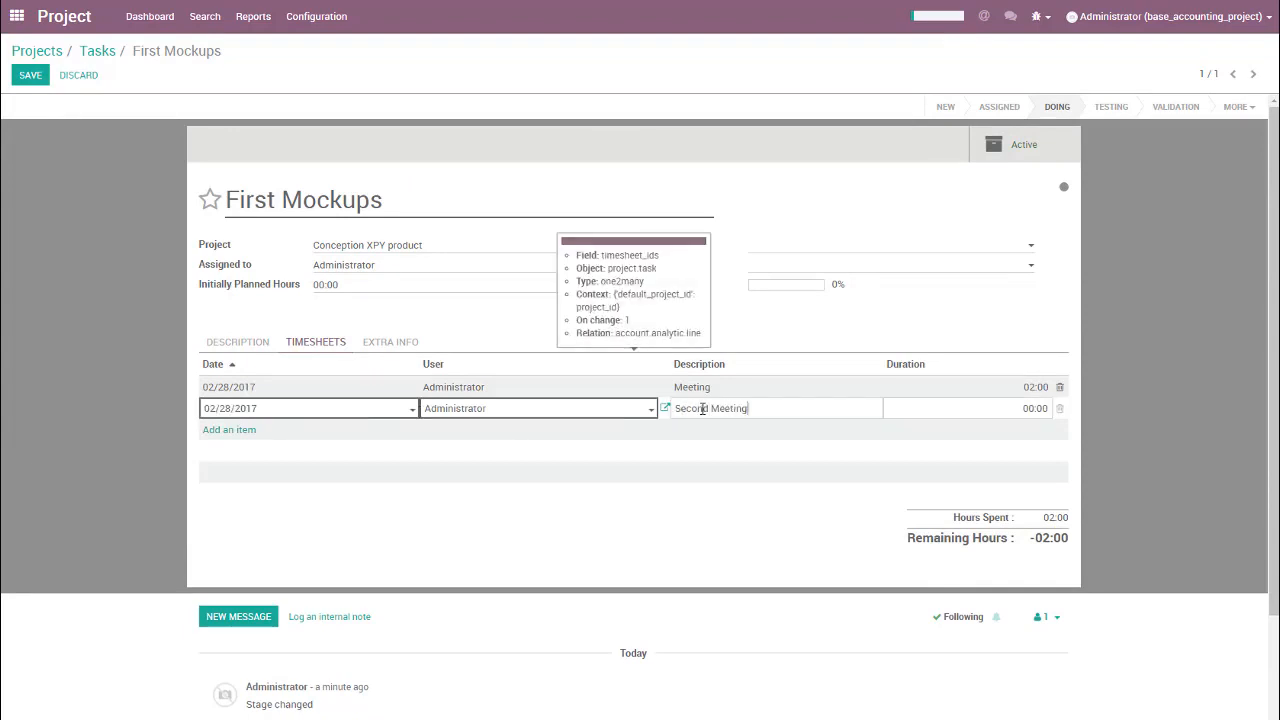
pyautogui.press('Tab')
pyautogui.write('2')
pyautogui.press('Return')
pyautogui.press('Escape')
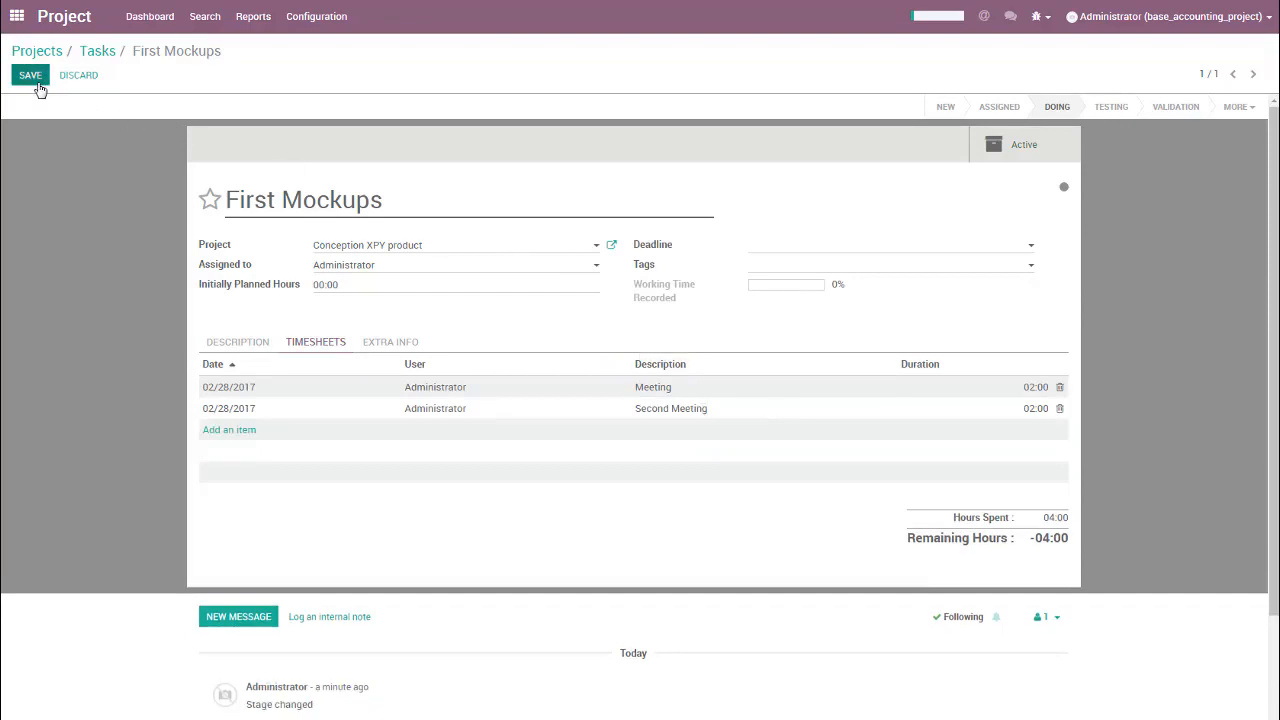
pyautogui.click(35, 80)
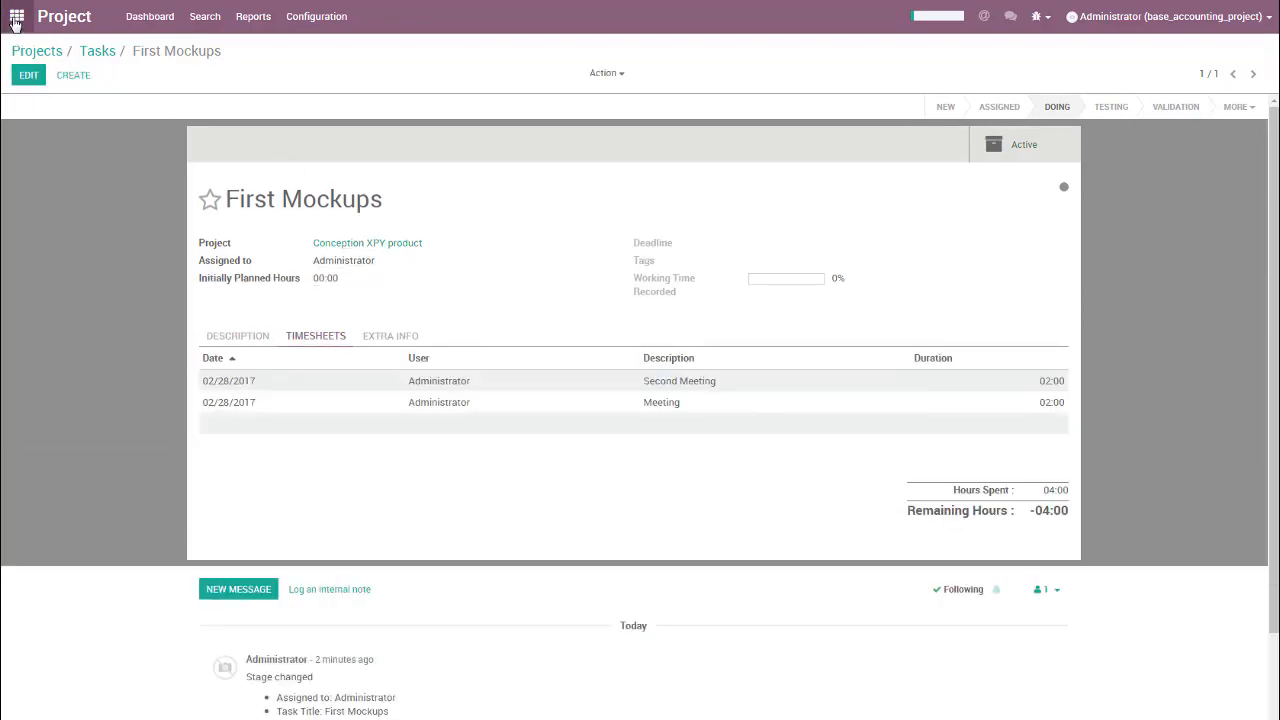
# Step: Return to Accounting, reopen the Conception XPY product analytic account's costs and revenues, and select the Second Meeting entry to check its amount
pyautogui.click(16, 18)
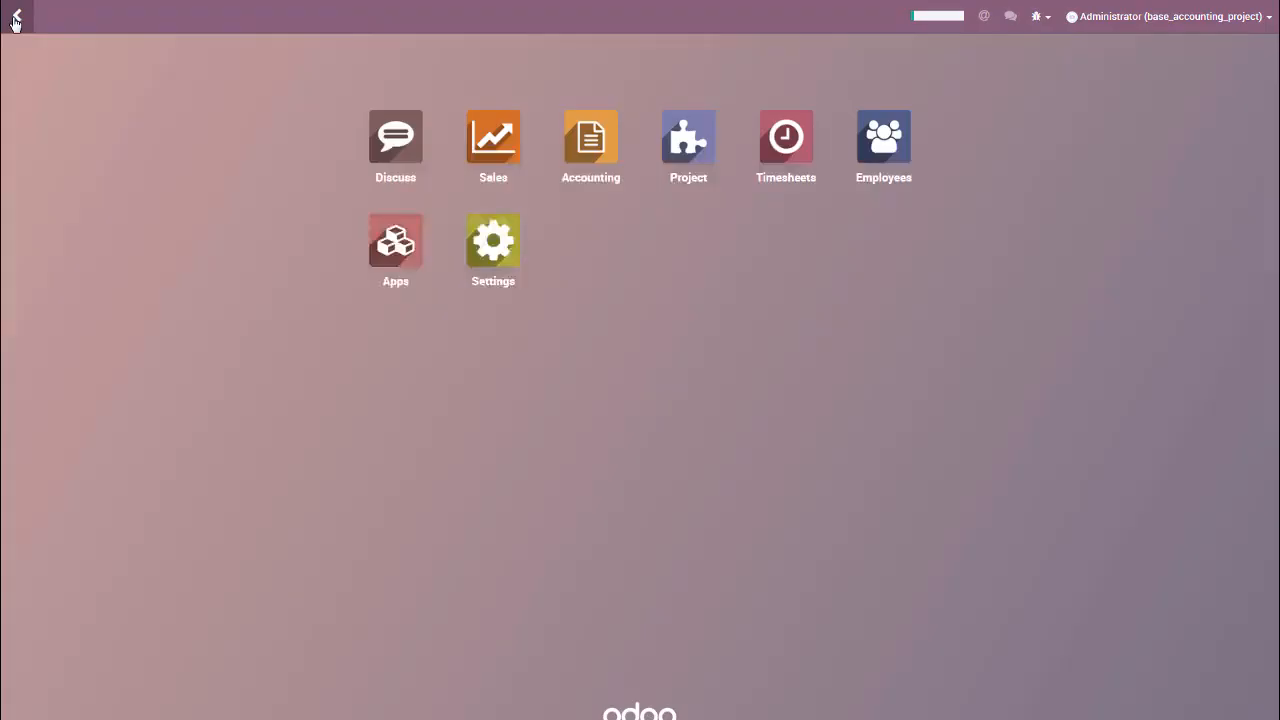
pyautogui.click(587, 144)
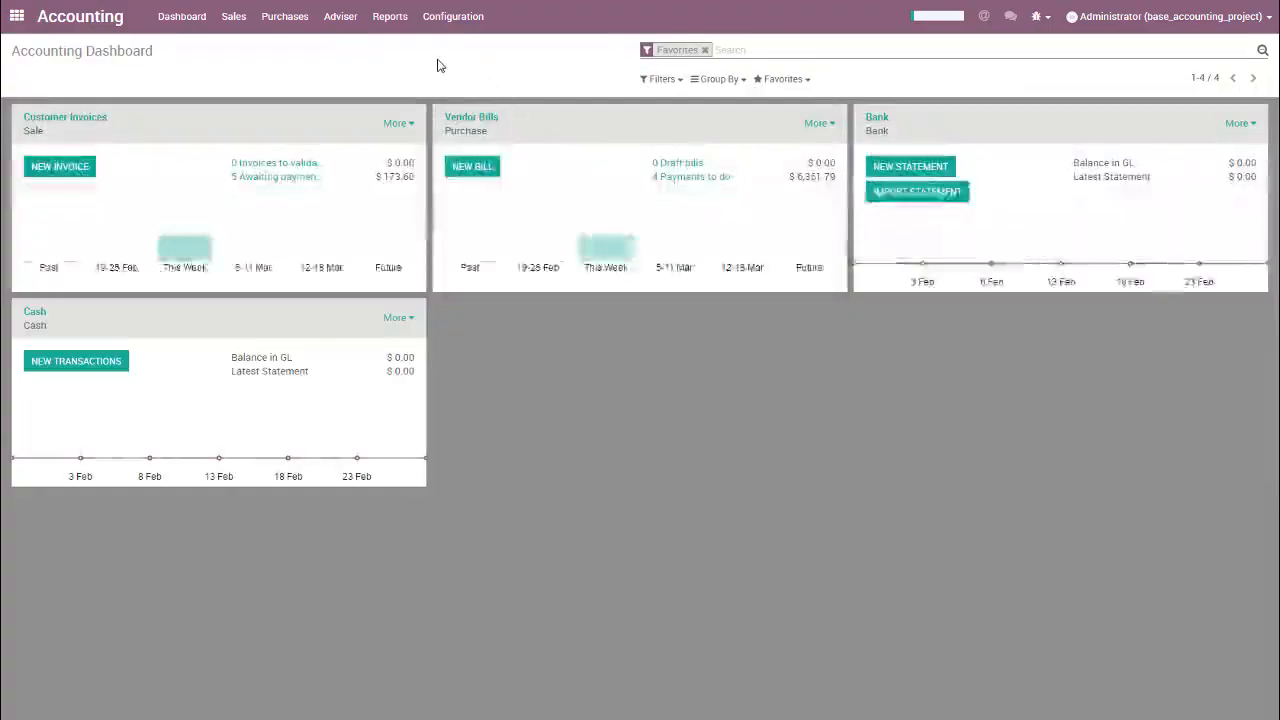
pyautogui.click(339, 17)
pyautogui.click(355, 120)
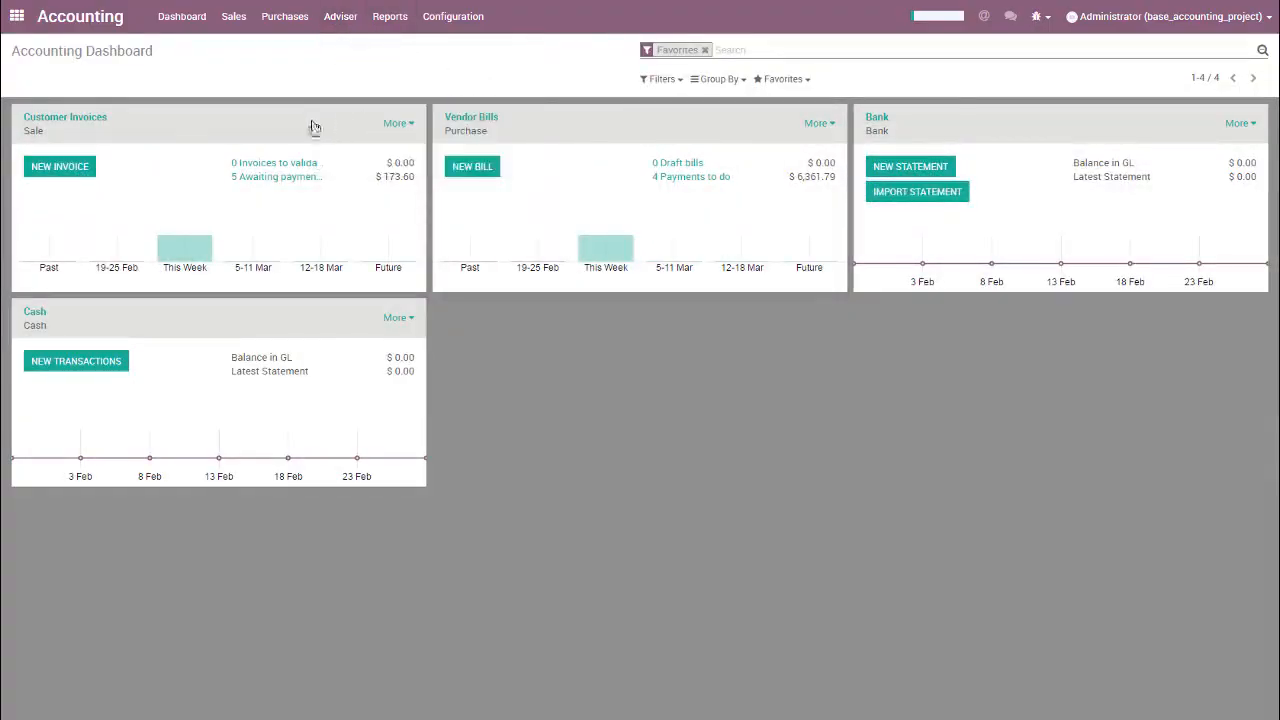
pyautogui.click(105, 155)
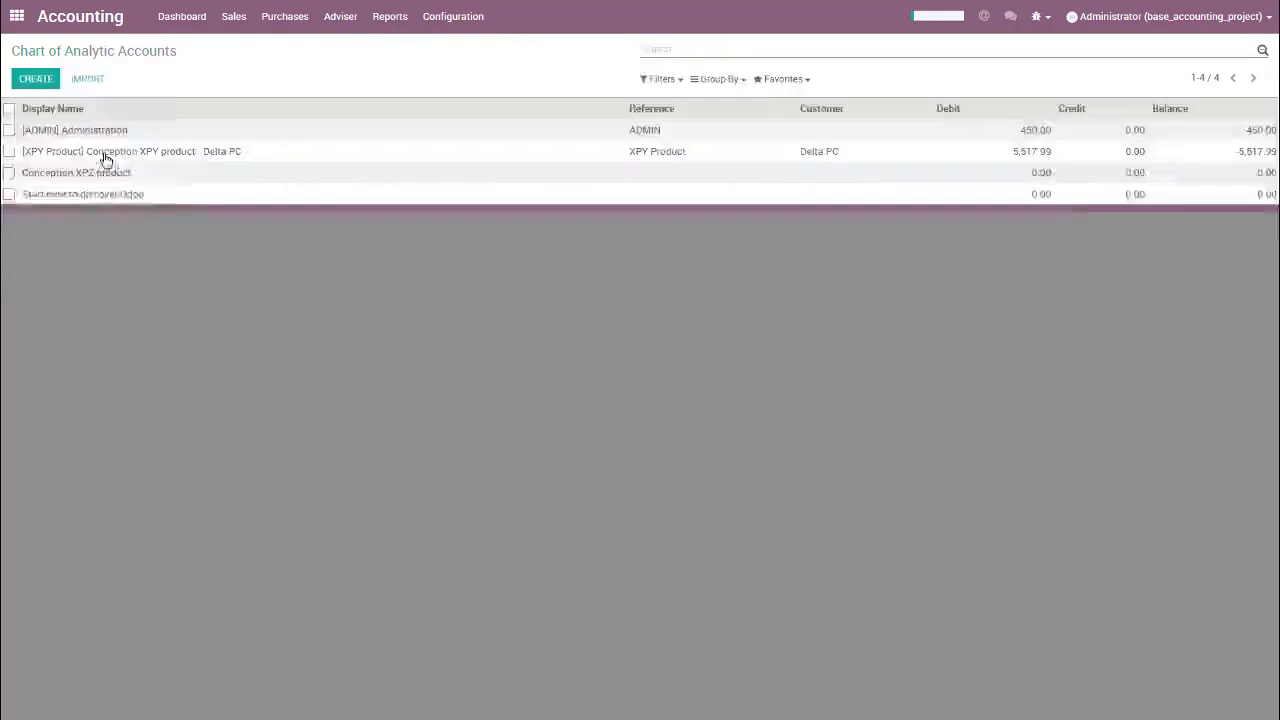
pyautogui.click(928, 119)
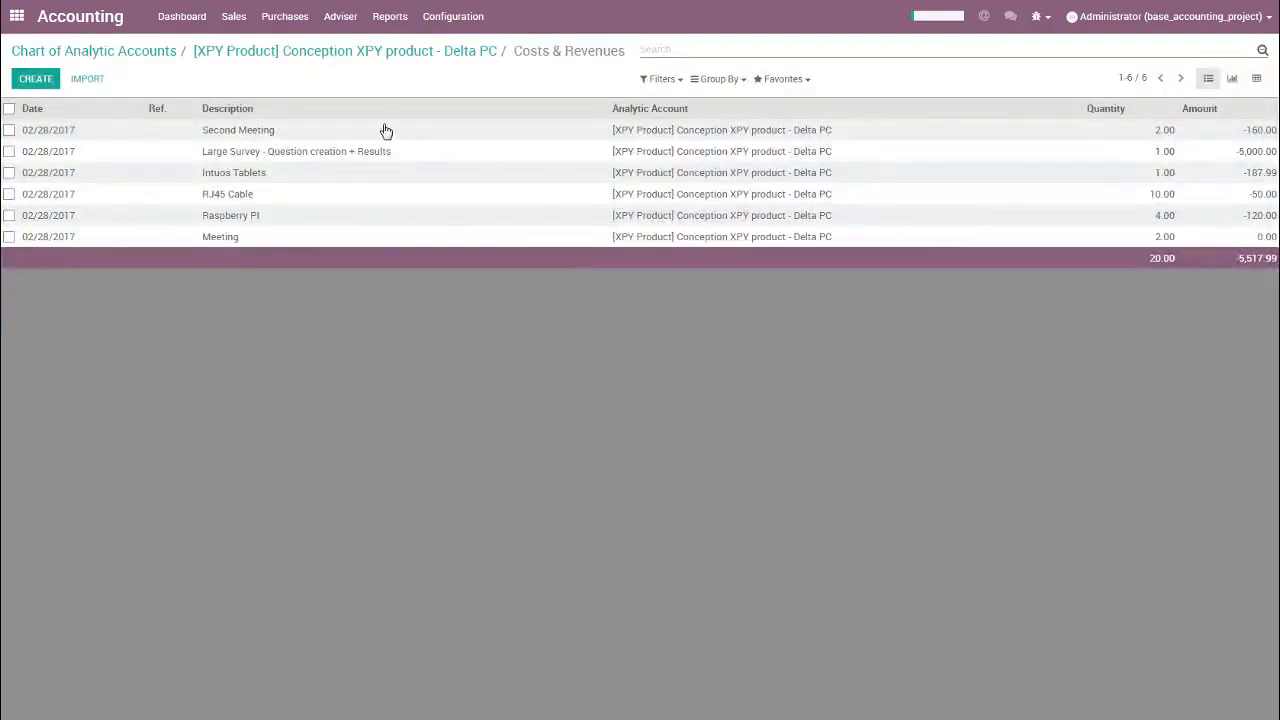
pyautogui.click(8, 130)
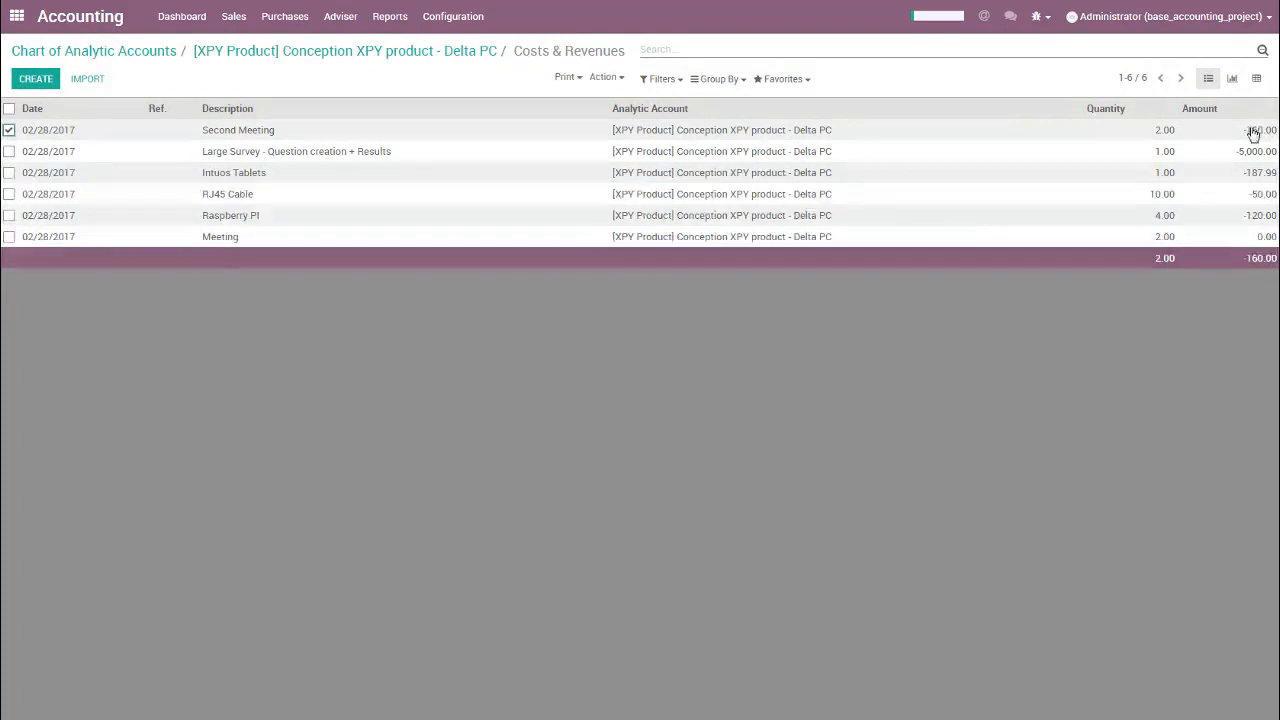